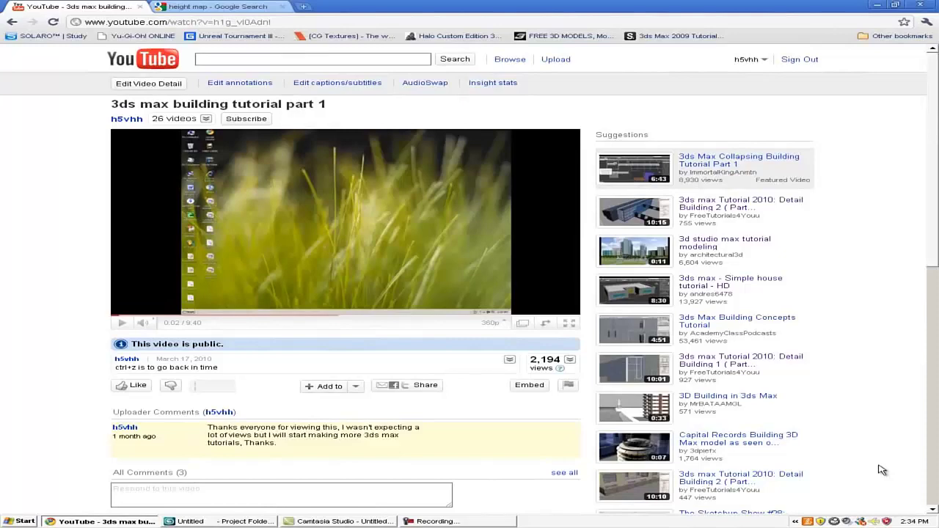
Rewind the YouTube tutorial to 0:00 and minimize the browser to reveal 3ds Max
left_click_drag(352, 310, 118, 310)
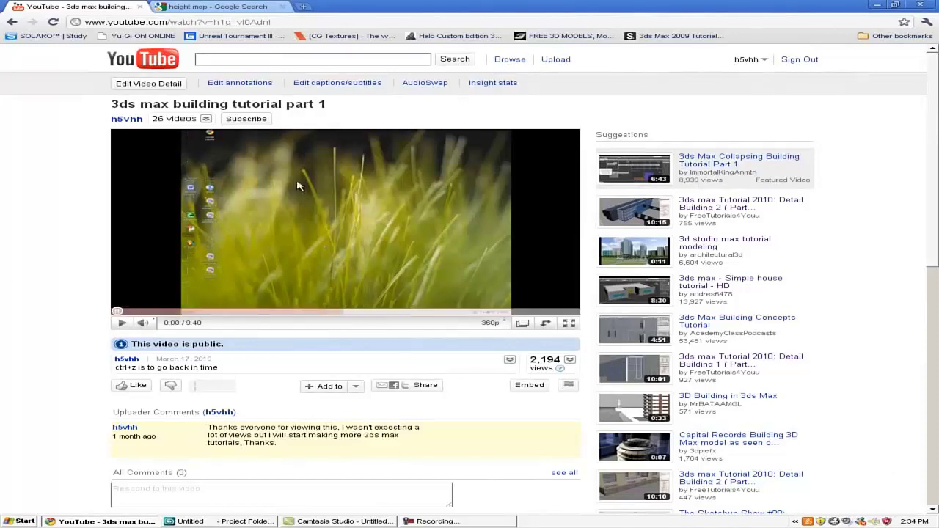
left_click(878, 5)
Draw a plane of roughly 614 by 998 units in the Top viewport
left_click(312, 221)
left_click(478, 206)
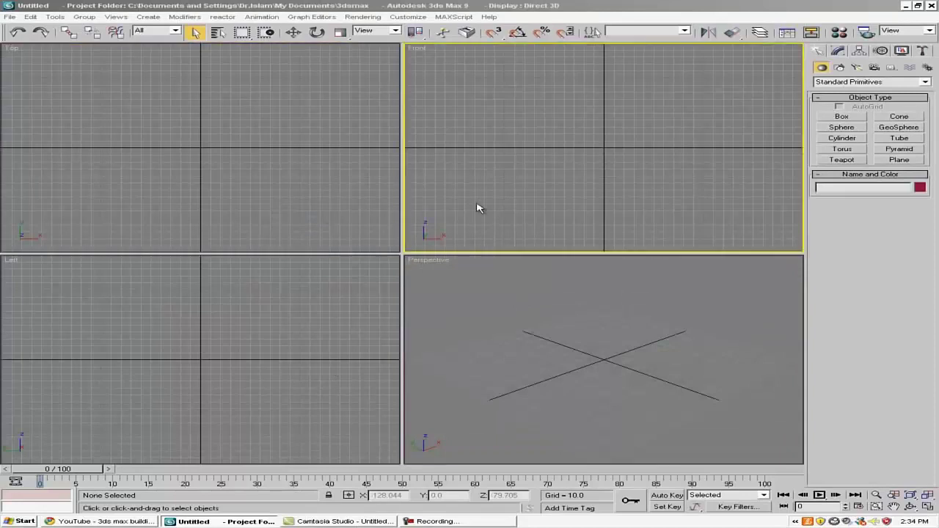
left_click(444, 352)
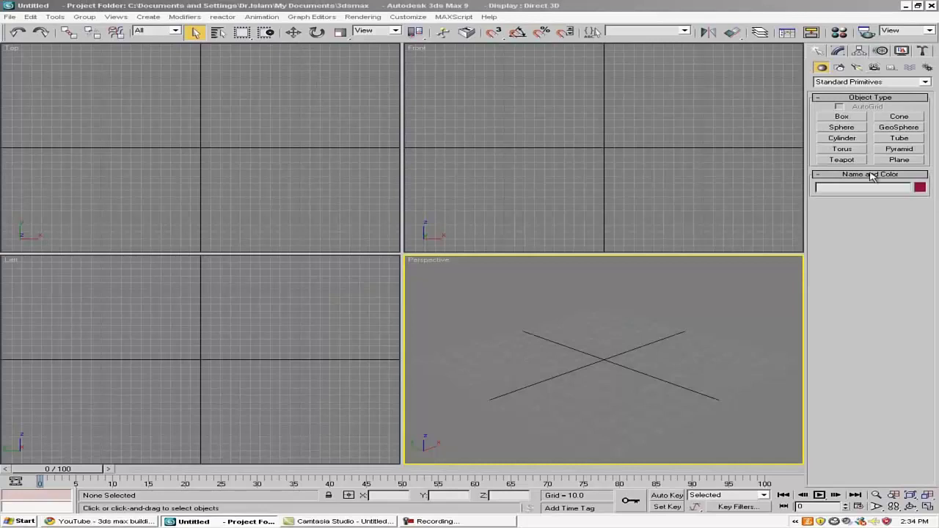
left_click(892, 162)
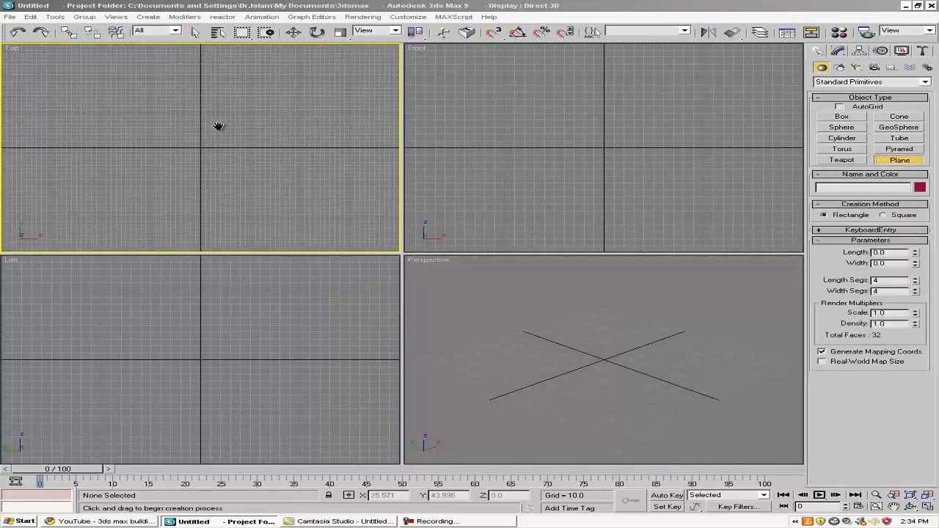
scroll(212, 116, "down", 3)
middle_click_drag(213, 115, 216, 118)
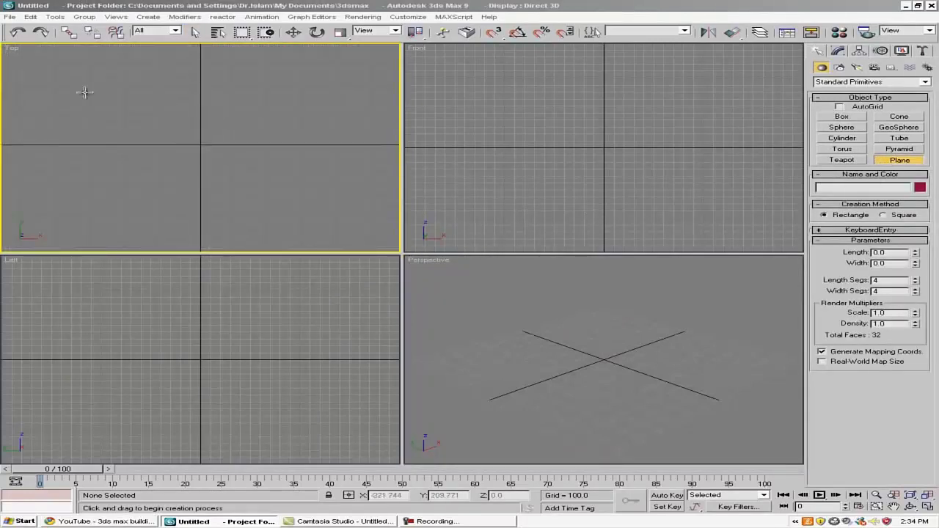
mouse_move(25, 69)
left_mouse_down()
mouse_move(376, 244)
mouse_move(375, 220)
left_mouse_up()
mouse_move(334, 146)
middle_mouse_down()
mouse_move(336, 171)
mouse_move(329, 134)
mouse_move(335, 146)
middle_mouse_up()
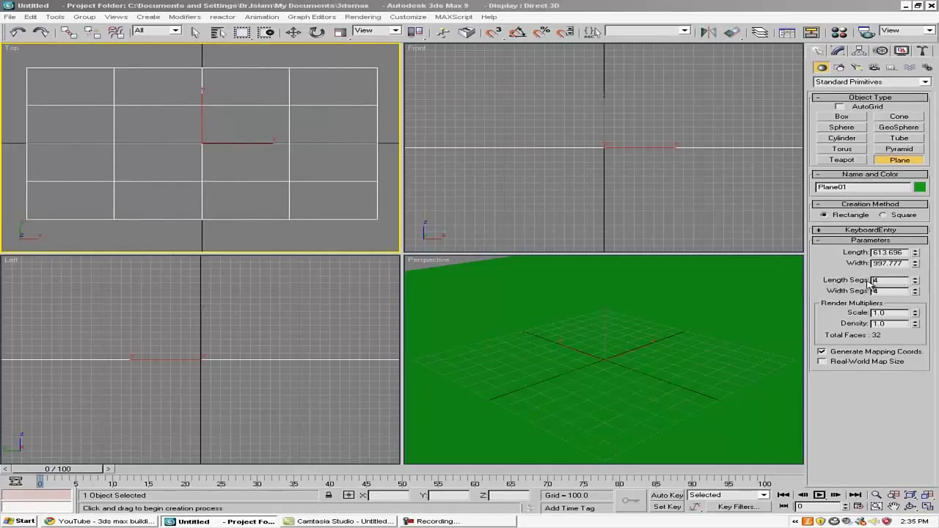
Set the plane's length and width segments to 400 and recenter it in the Top view
type("0")
key("Return")
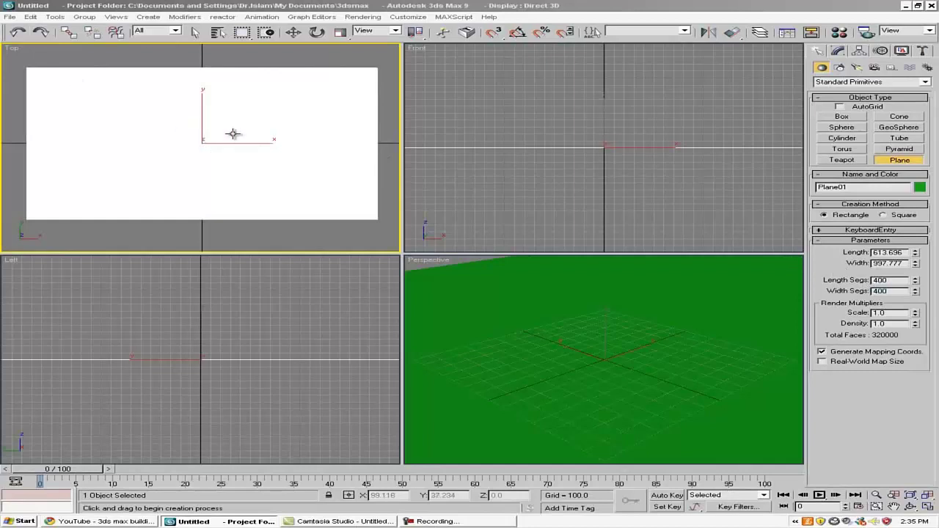
scroll(230, 134, "up", 3)
middle_click_drag(269, 157, 224, 106)
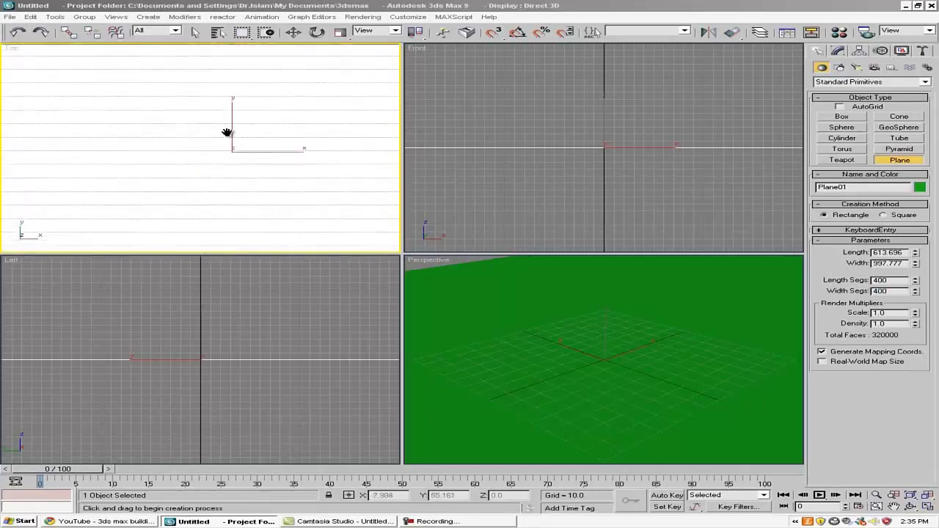
scroll(206, 126, "down", 3)
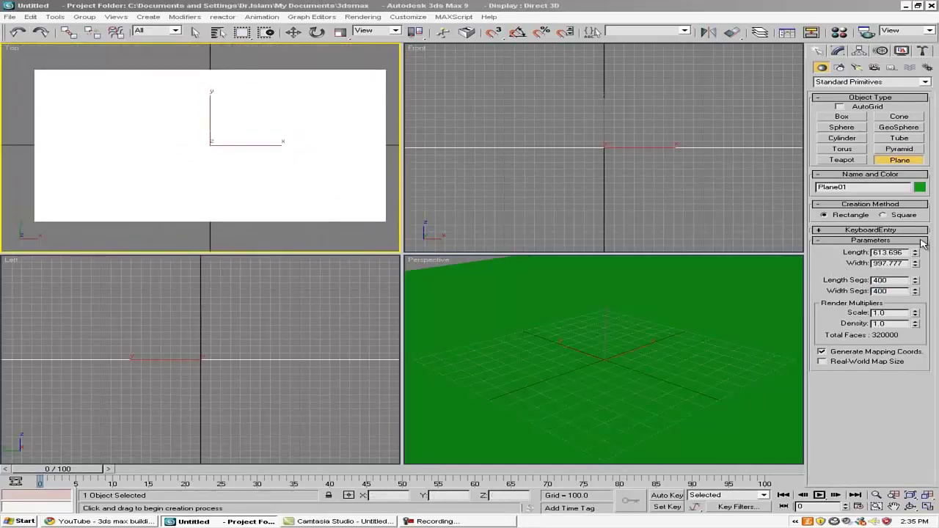
left_click(844, 53)
Add a Displace modifier to Plane01 from the Modifier List, leaving strength at 0
right_click(866, 106)
left_click(913, 109)
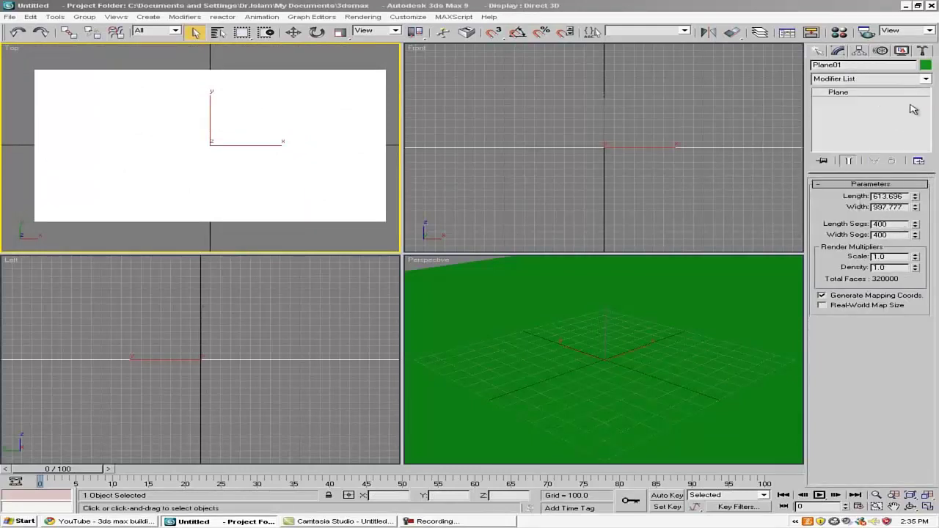
left_click(876, 79)
left_click(935, 302)
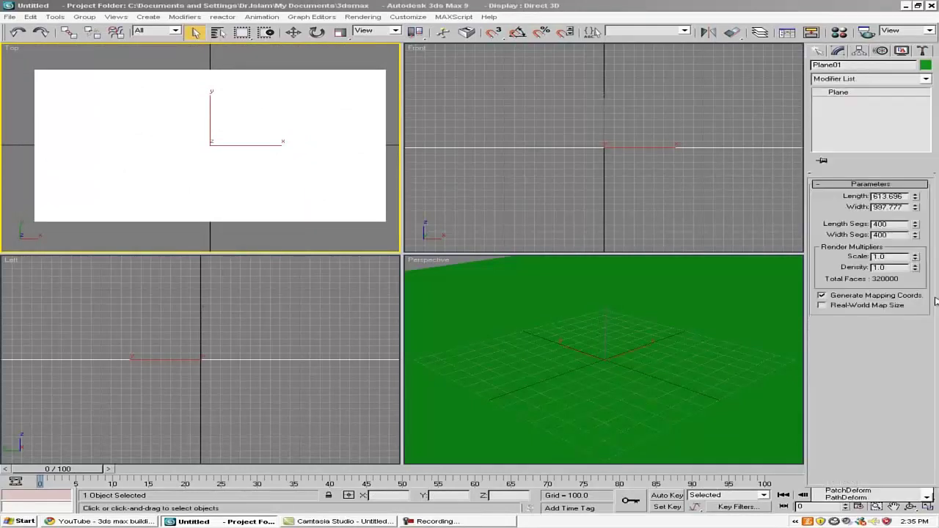
left_click(899, 80)
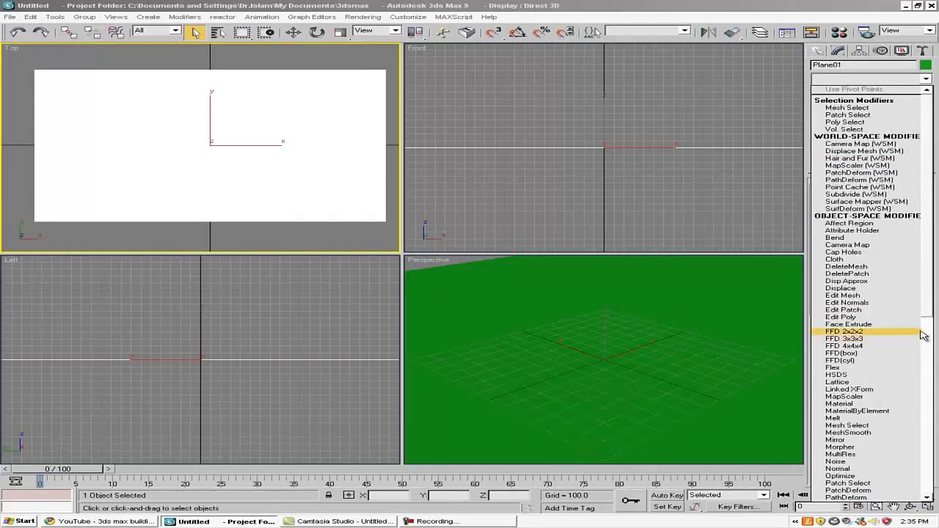
scroll(914, 323, "down", 3)
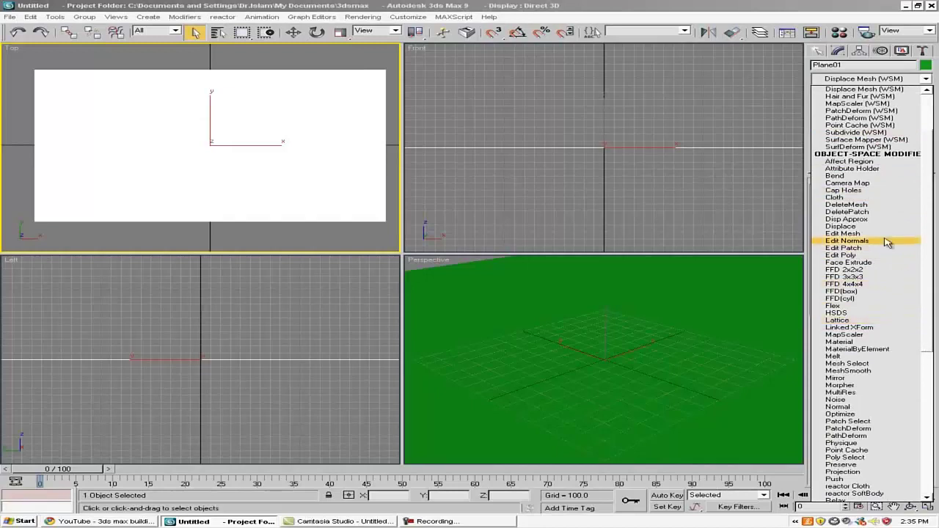
left_click(851, 226)
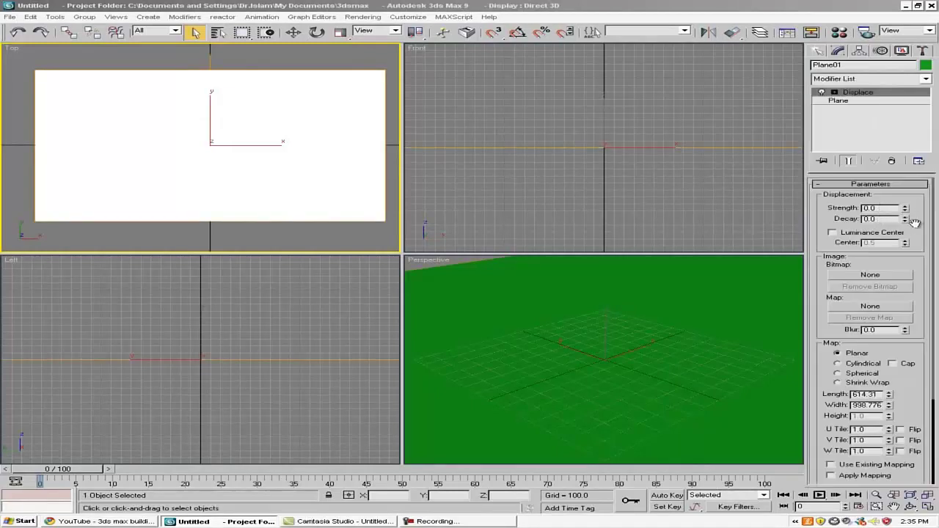
scroll(922, 257, "down", 3)
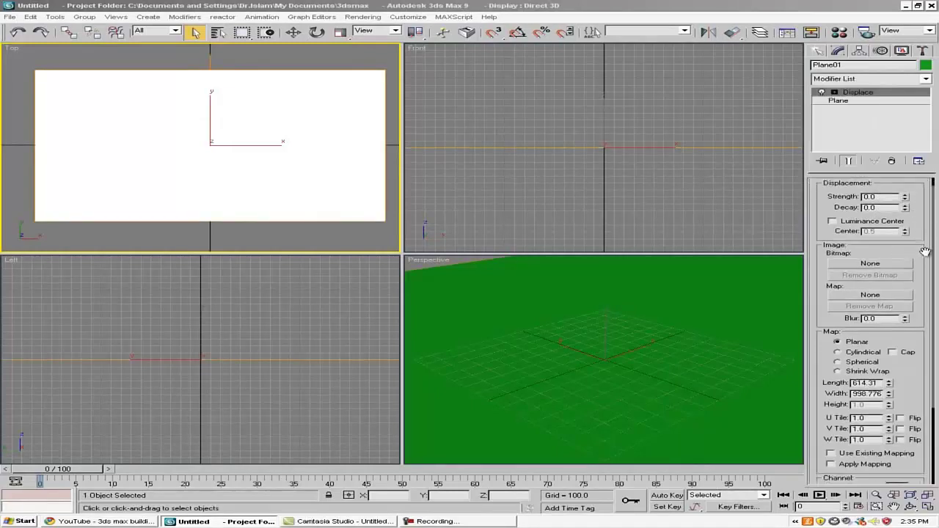
scroll(918, 276, "up", 3)
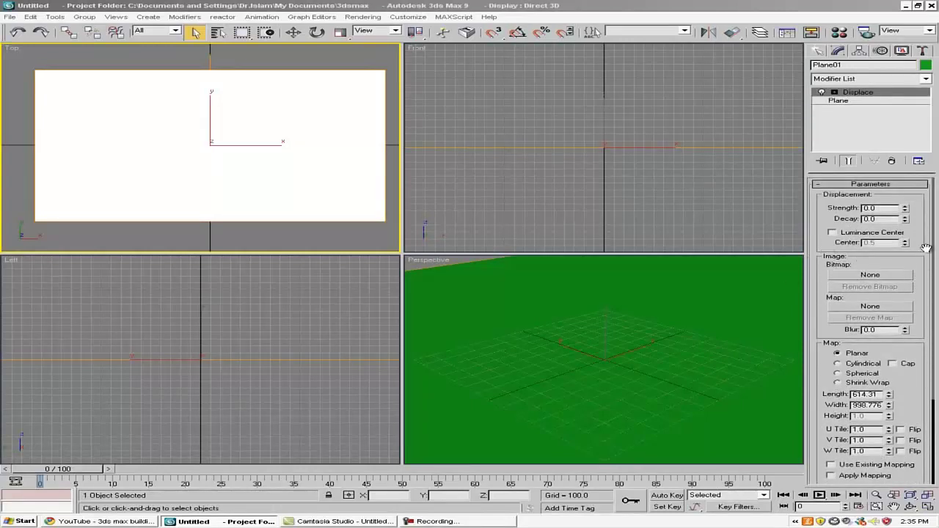
scroll(925, 246, "down", 1)
scroll(920, 253, "up", 1)
Browse the Google Images height map results, viewing the world-map result and another image
key("alt+Tab")
key("ctrl+Tab")
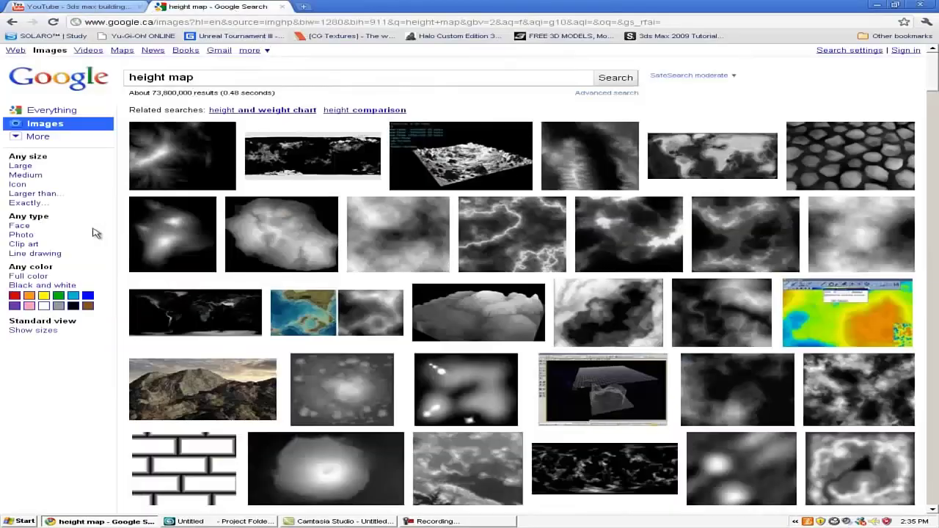
mouse_move(712, 155)
left_click(723, 166)
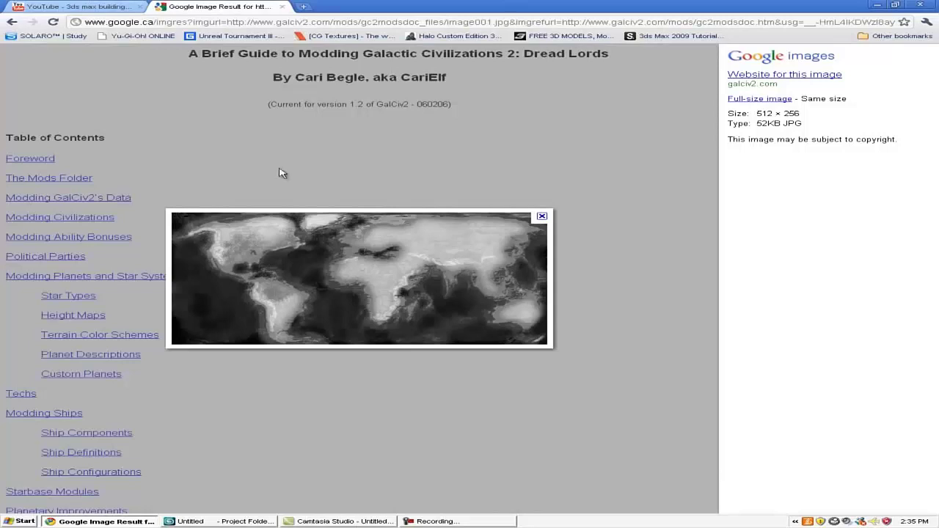
left_click(9, 23)
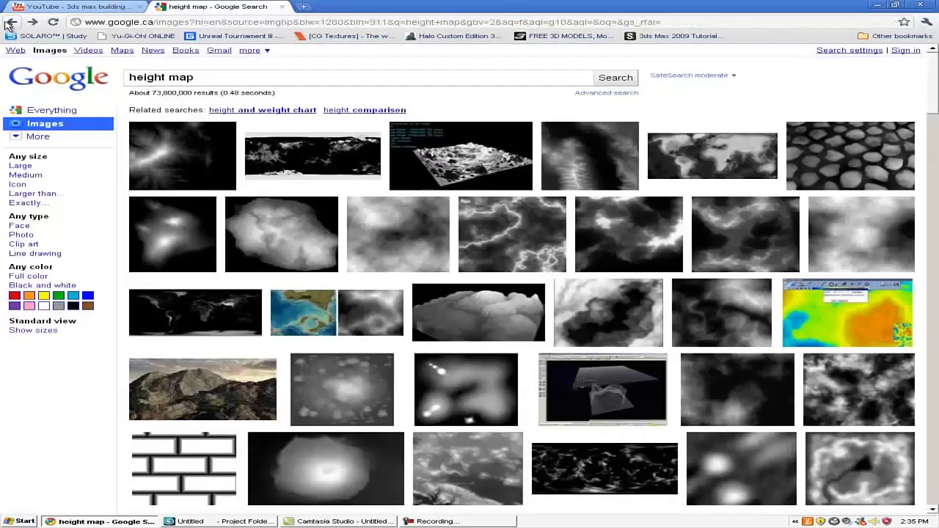
triple_click(233, 73)
key("End")
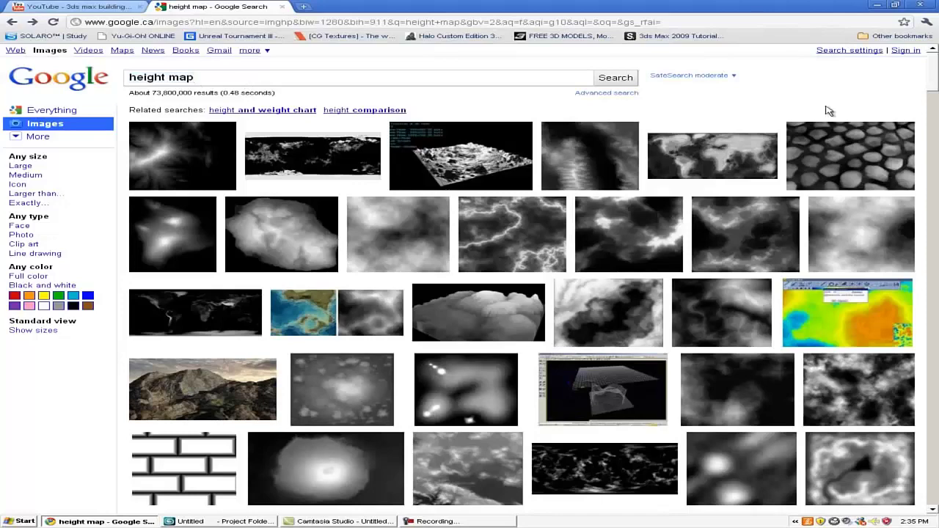
mouse_move(935, 88)
left_mouse_down()
mouse_move(931, 98)
mouse_move(928, 82)
left_mouse_up()
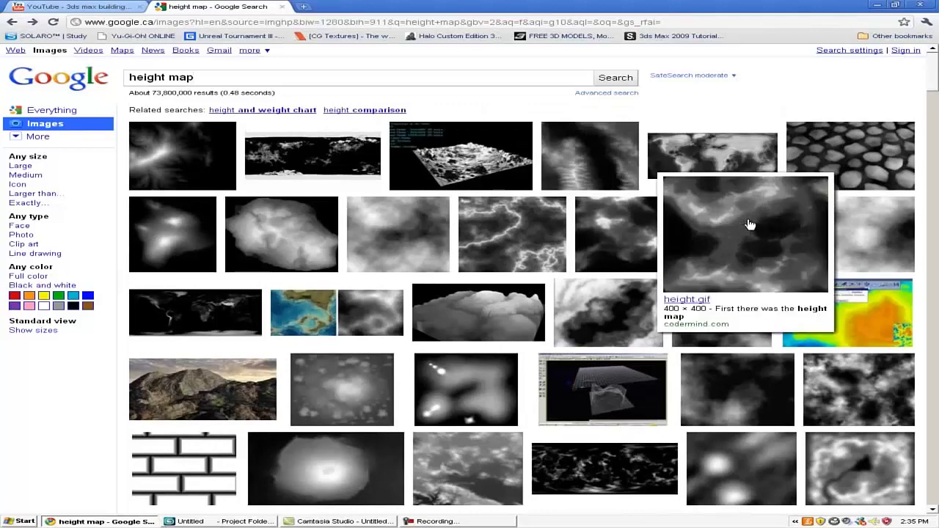
left_click(749, 225)
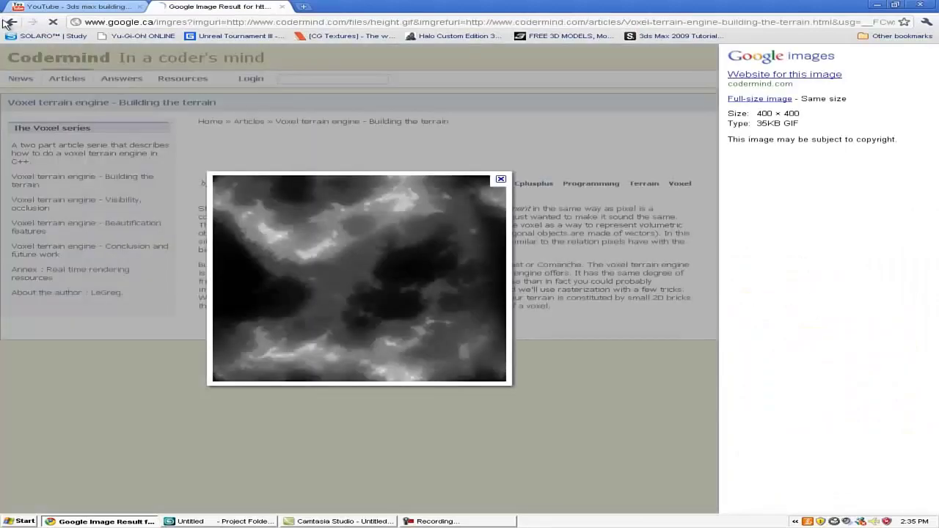
key("alt+Left")
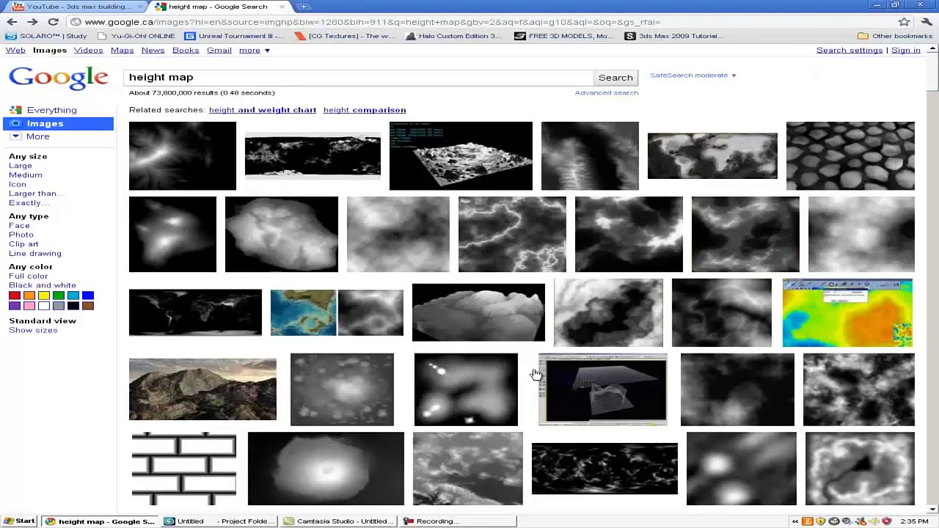
Reopen the 512 × 256 world height map, cancel saving it, and return to 3ds Max
scroll(547, 218, "down", 10)
scroll(547, 218, "up", 2)
scroll(580, 215, "up", 5)
scroll(608, 213, "up", 3)
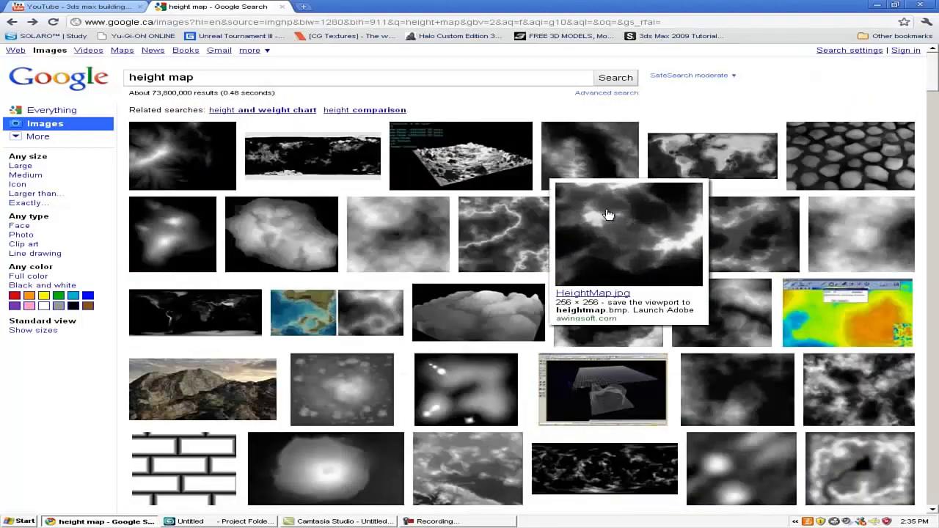
mouse_move(711, 156)
left_click(682, 159)
right_click(343, 281)
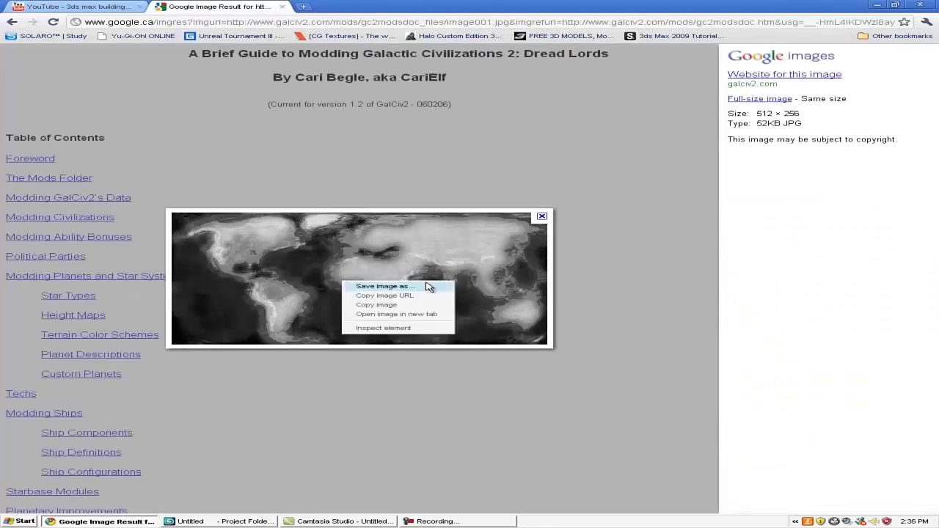
left_click(440, 288)
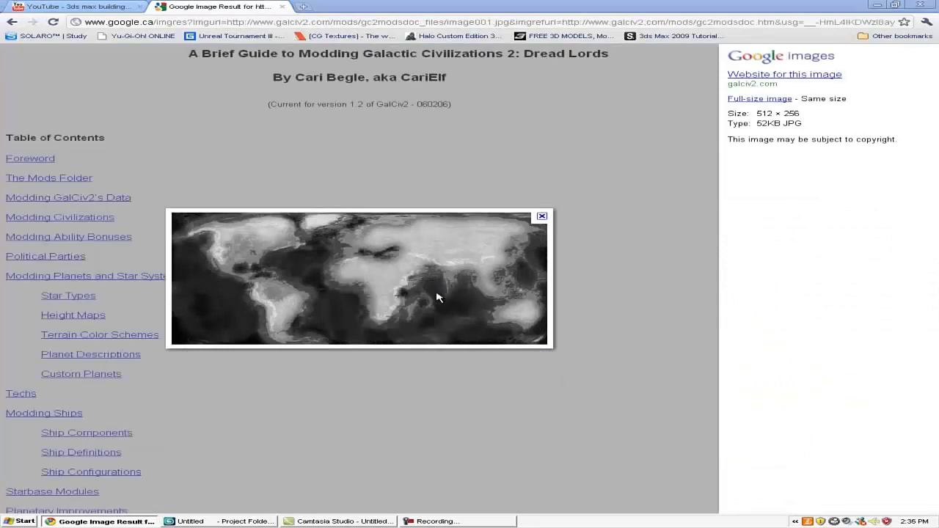
left_click(376, 189)
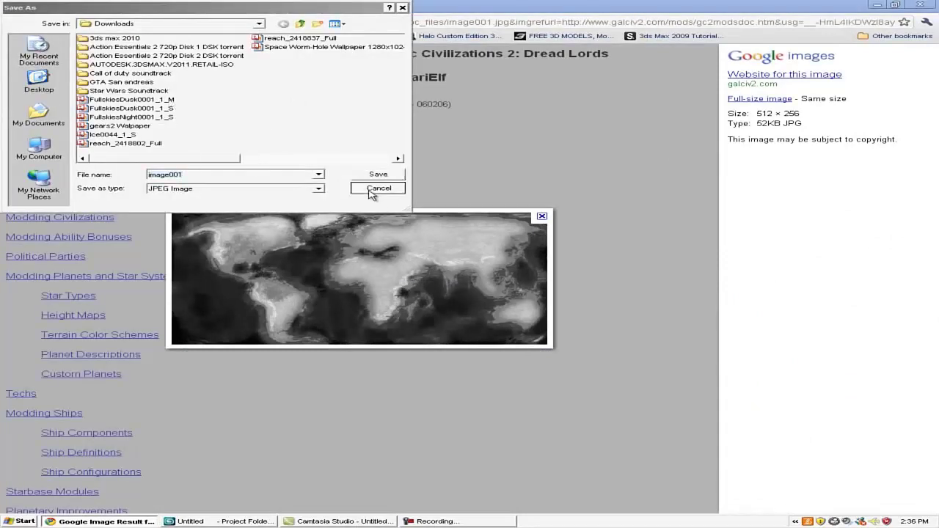
left_click(242, 523)
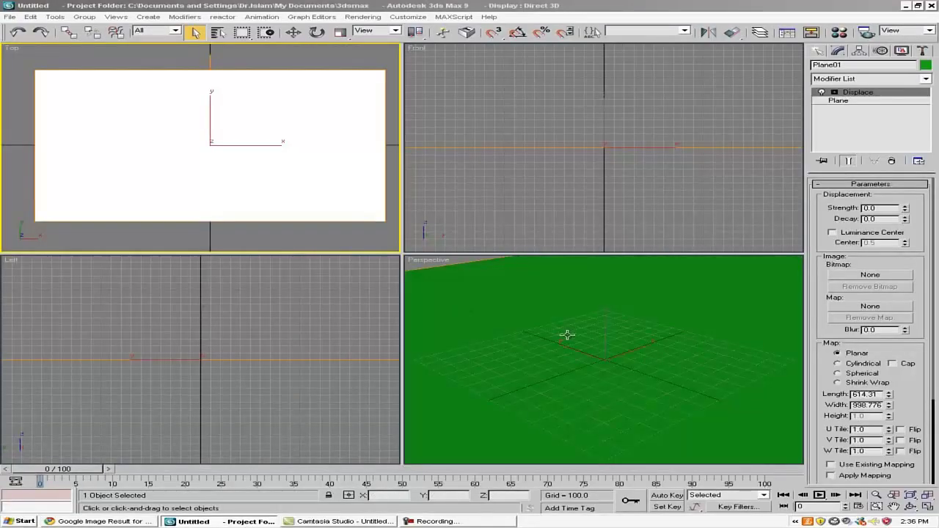
Load height map.gif from the Contents models and textures folder as the Displace bitmap
left_click(890, 279)
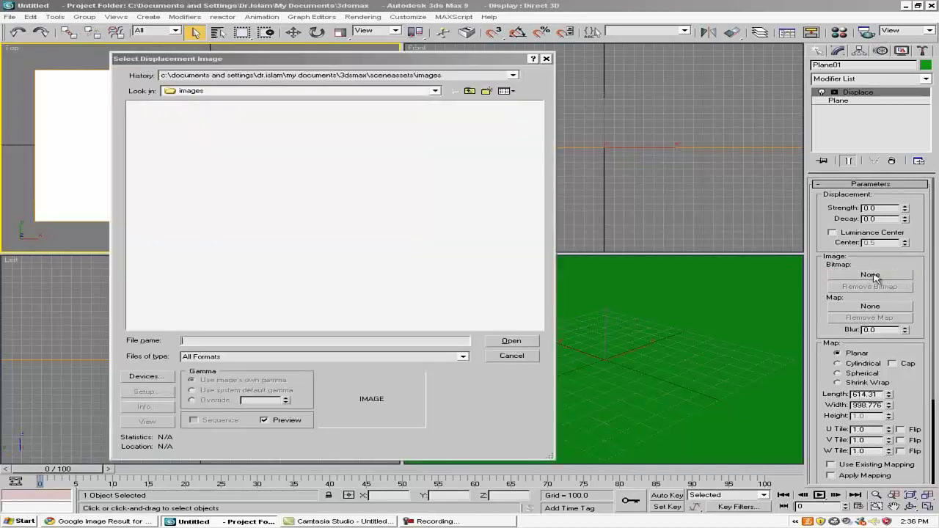
left_click(249, 93)
left_click(199, 192)
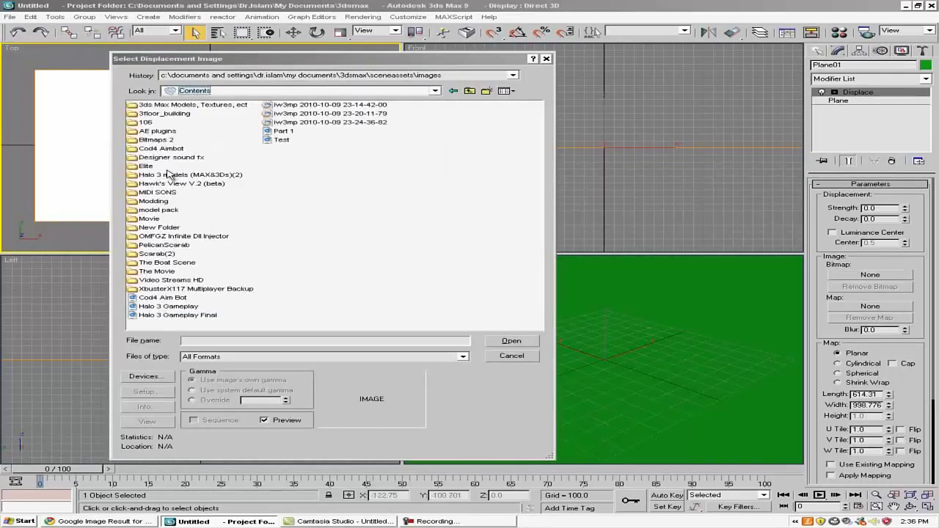
double_click(183, 107)
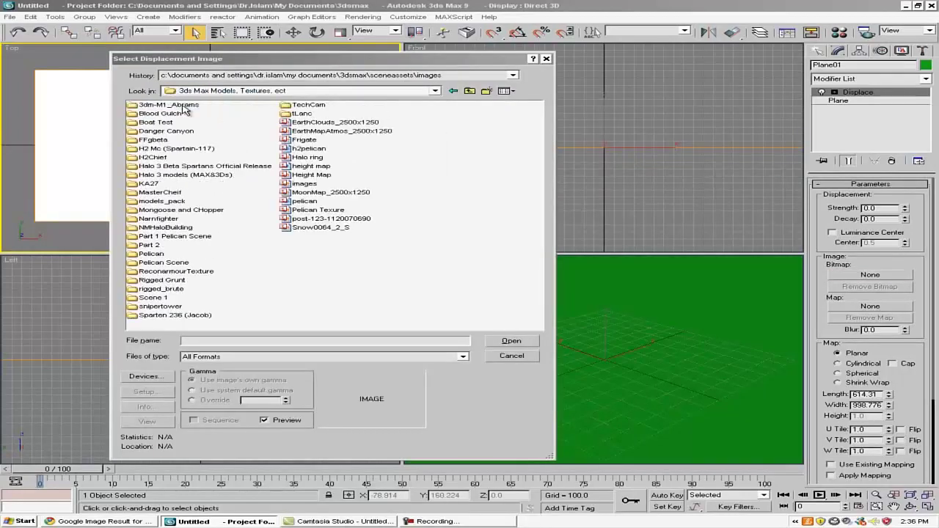
left_click(312, 166)
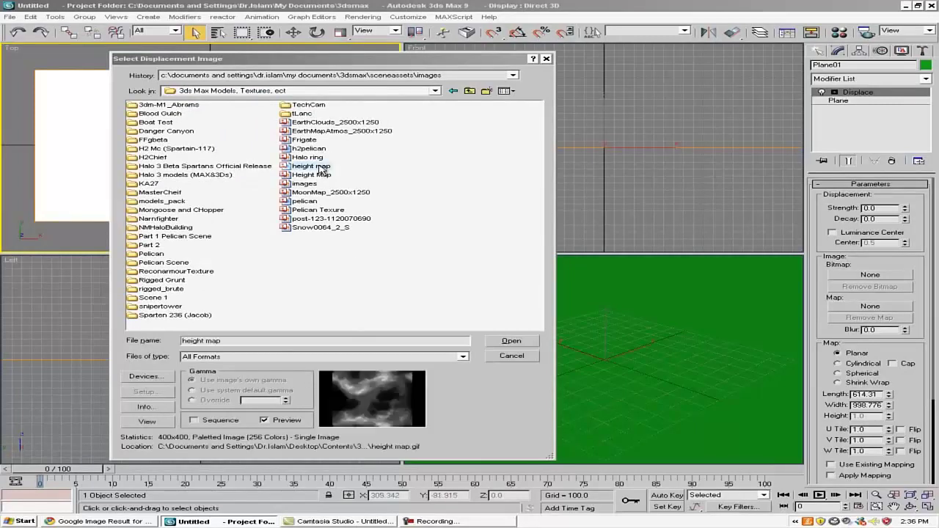
left_click(316, 175)
left_click(314, 167)
left_click(506, 345)
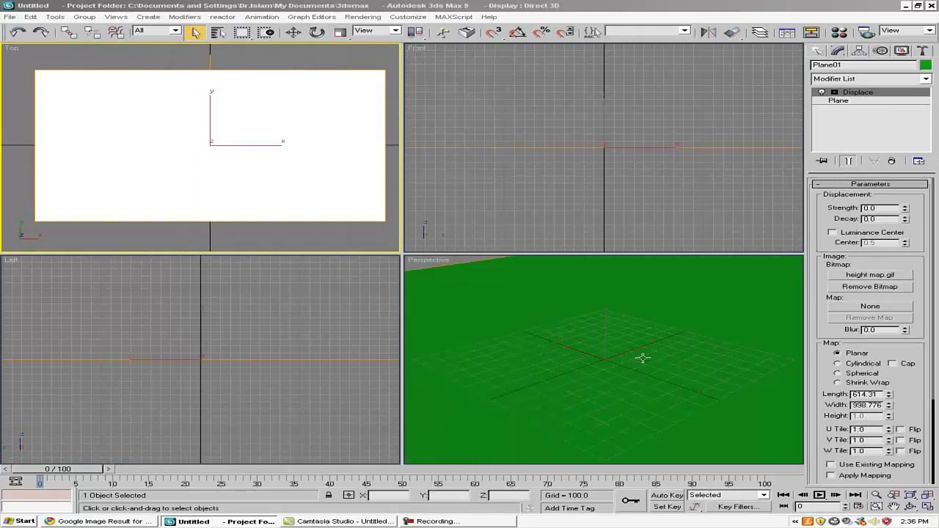
Reframe the viewports and drag the Displace strength up to raise the terrain
middle_click_drag(656, 352, 677, 342)
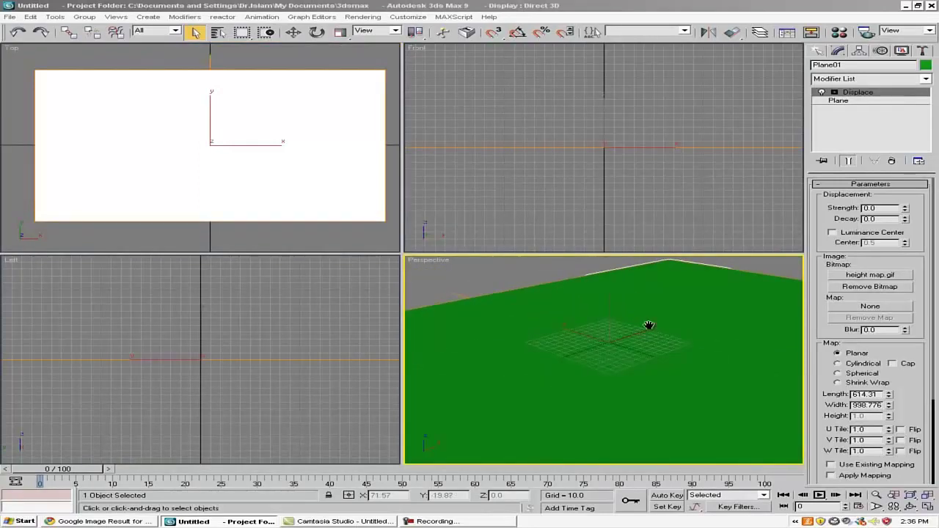
scroll(677, 342, "down", 2)
scroll(683, 300, "down", 2)
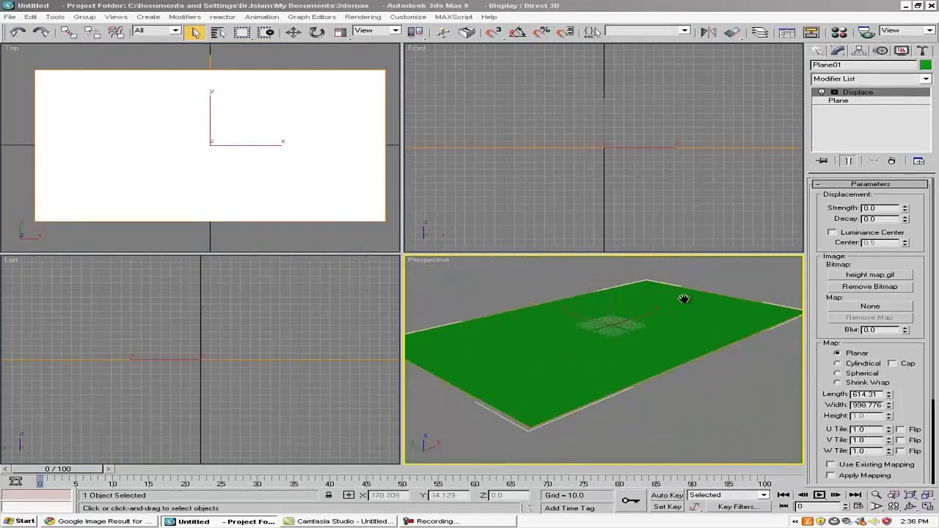
scroll(685, 303, "down", 2)
scroll(686, 308, "up", 2)
middle_click_drag(245, 139, 235, 137)
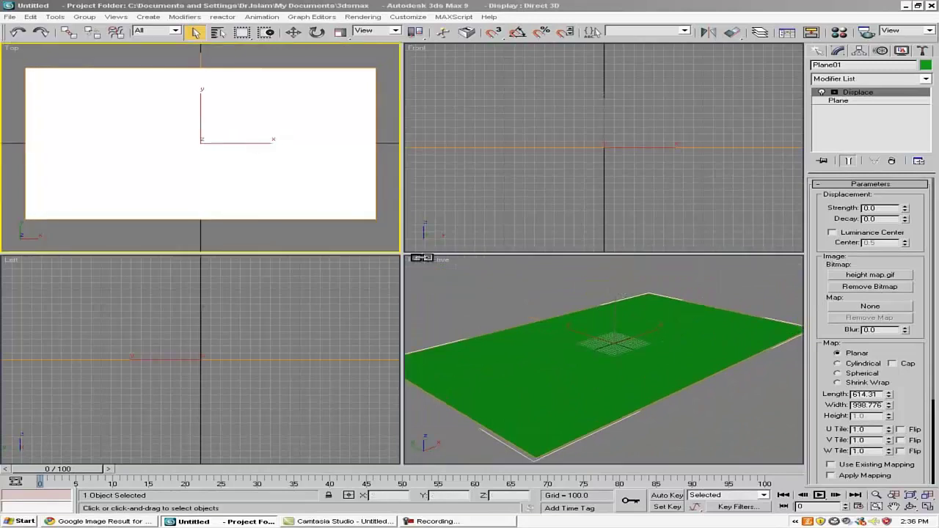
middle_click(596, 317)
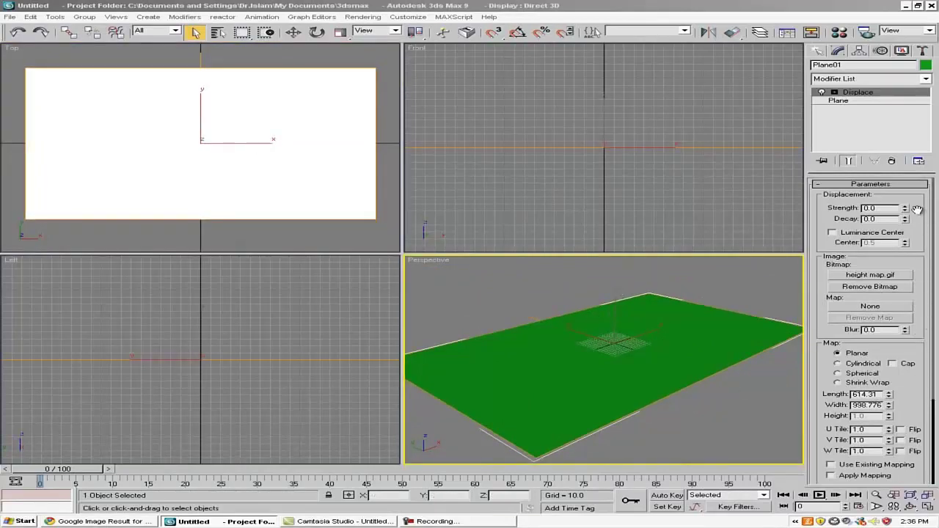
left_click_drag(917, 209, 906, 198)
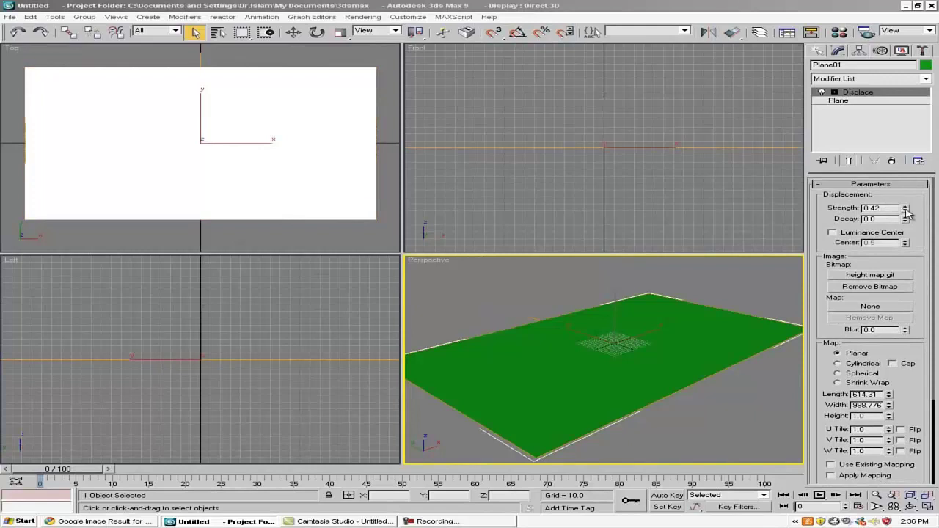
mouse_move(908, 212)
left_mouse_down()
mouse_move(868, 483)
mouse_move(902, 3)
left_mouse_up()
left_click_drag(923, 499, 923, 128)
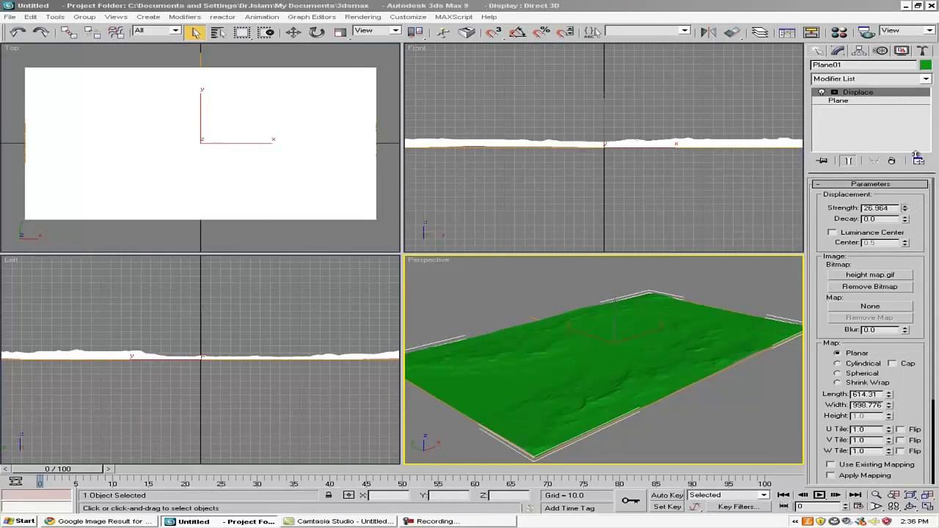
Check the plane's segment counts, then fine-tune Displace strength to 81.354
left_click(860, 102)
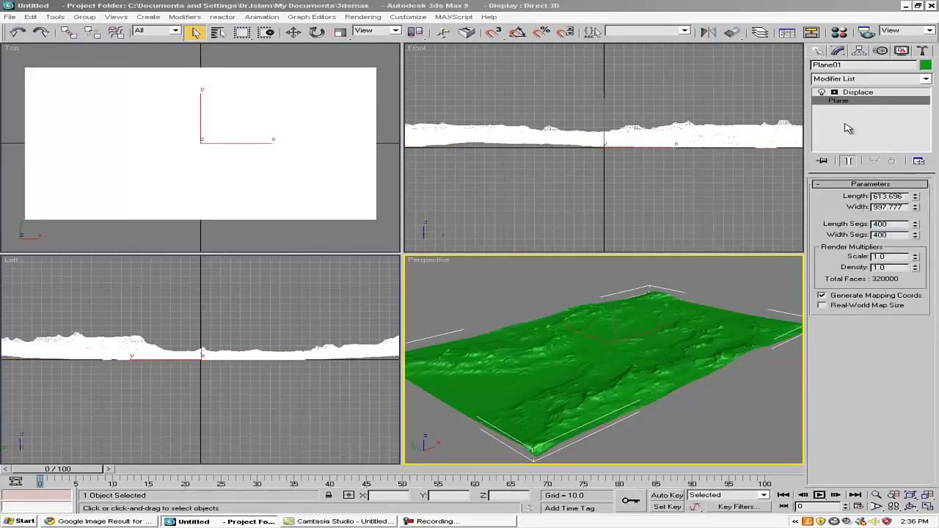
left_click(816, 50)
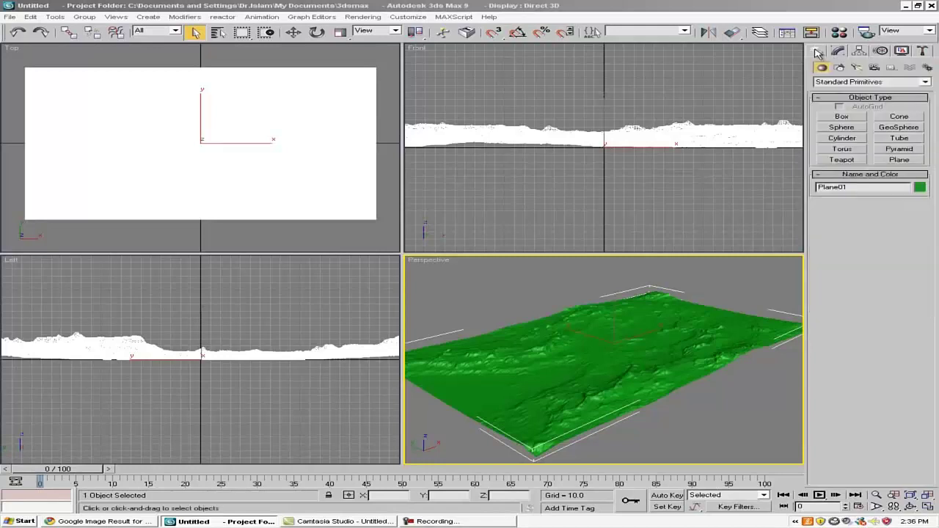
left_click(838, 50)
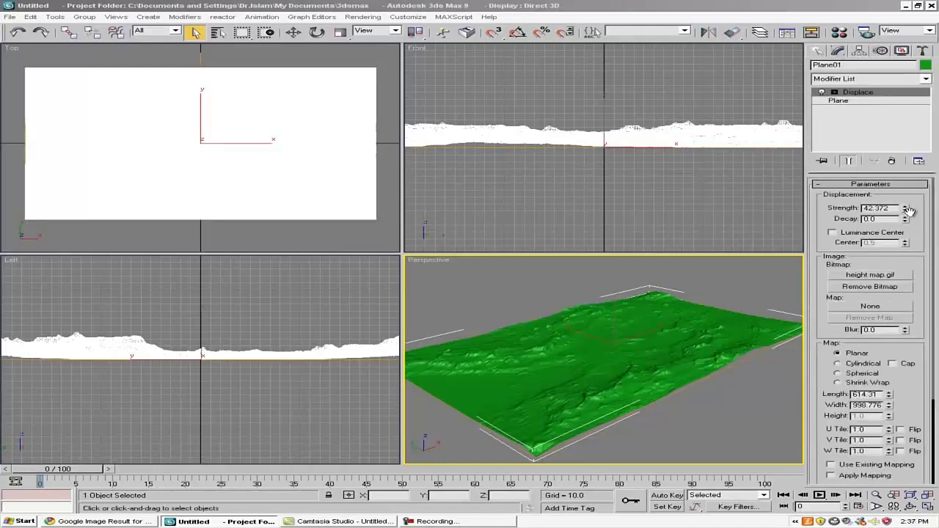
mouse_move(907, 210)
left_mouse_down()
mouse_move(907, 198)
mouse_move(896, 211)
mouse_move(901, 168)
left_mouse_up()
right_click(905, 210)
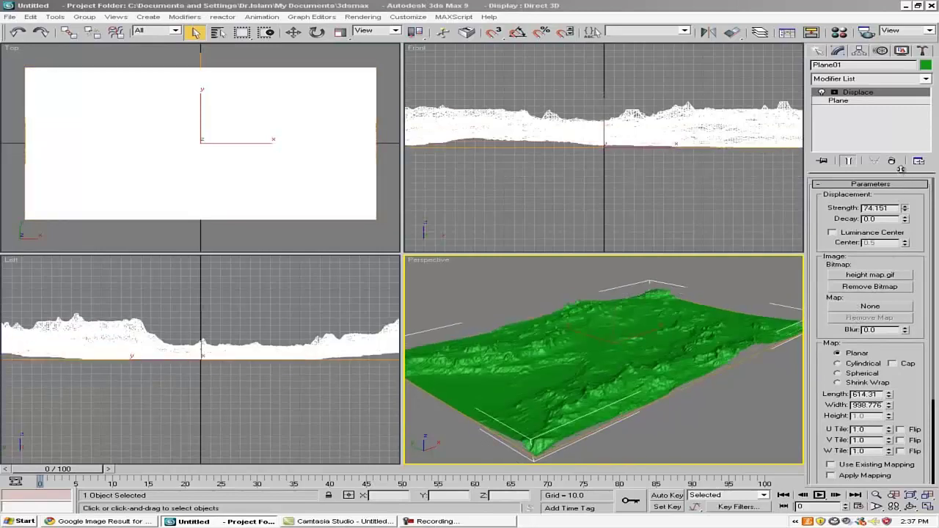
middle_click_drag(662, 326, 679, 379)
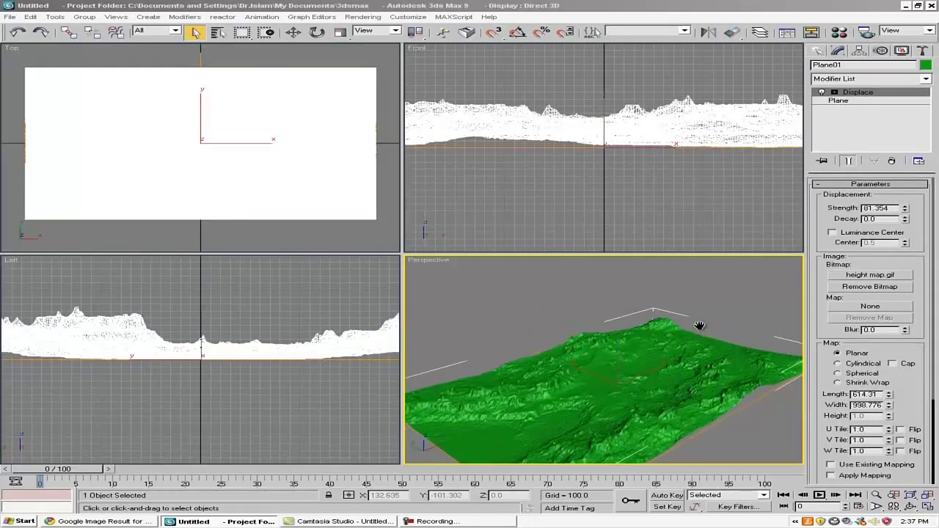
middle_click_drag(700, 325, 676, 421)
scroll(654, 329, "up", 4)
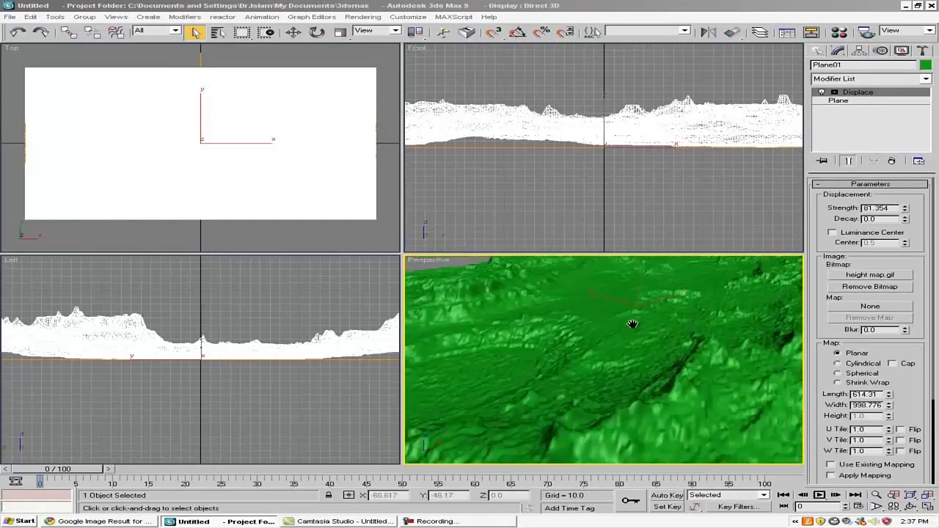
scroll(632, 334, "down", 2)
mouse_move(633, 346)
middle_mouse_down()
mouse_move(609, 335)
mouse_move(601, 318)
mouse_move(597, 329)
middle_mouse_up()
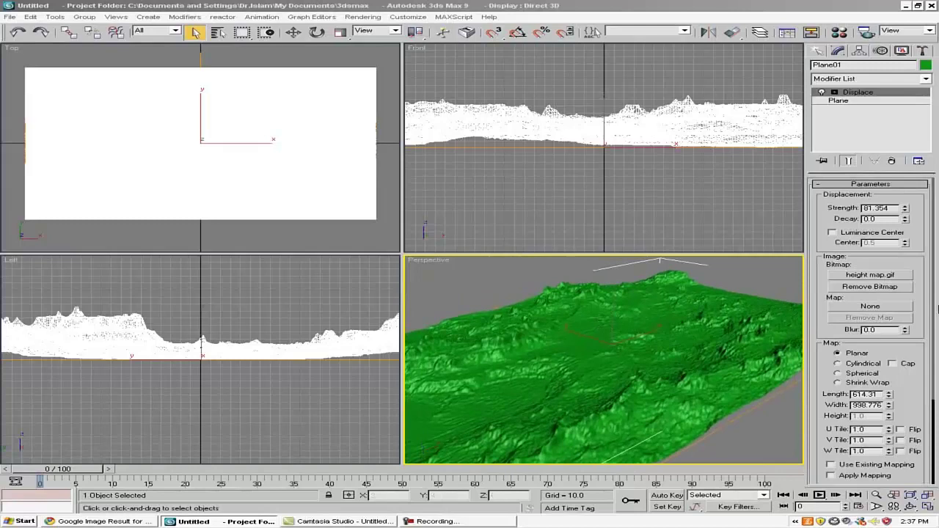
scroll(926, 296, "down", 3)
scroll(928, 326, "down", 3)
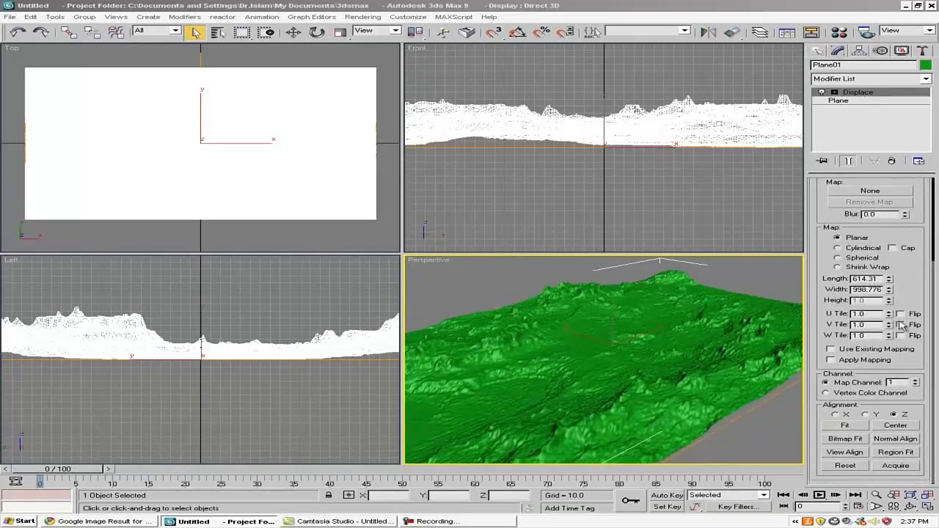
middle_click_drag(607, 411, 610, 400)
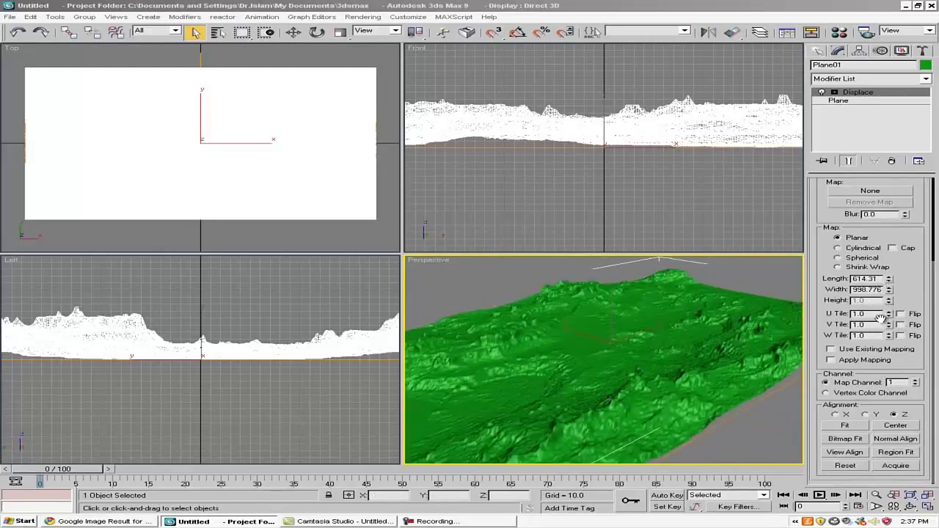
left_click_drag(889, 314, 884, 262)
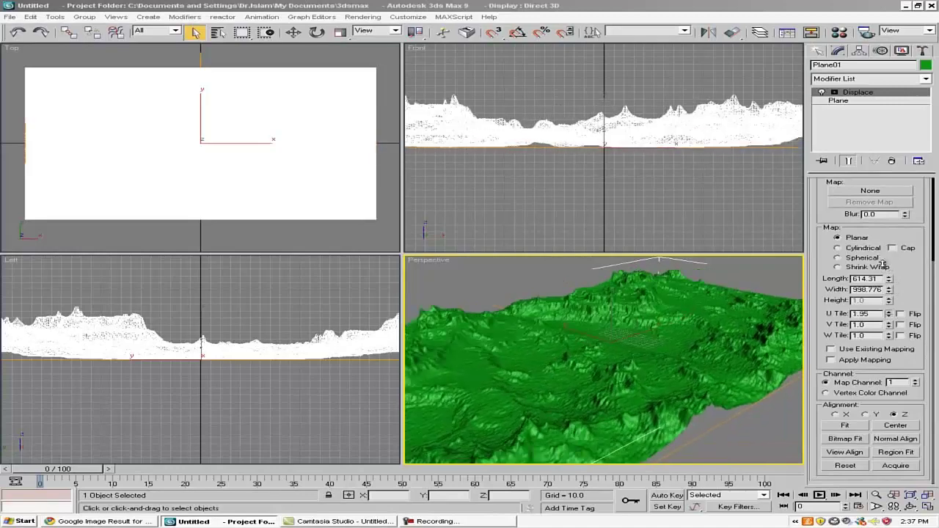
key("ctrl+z")
scroll(656, 301, "down", 2)
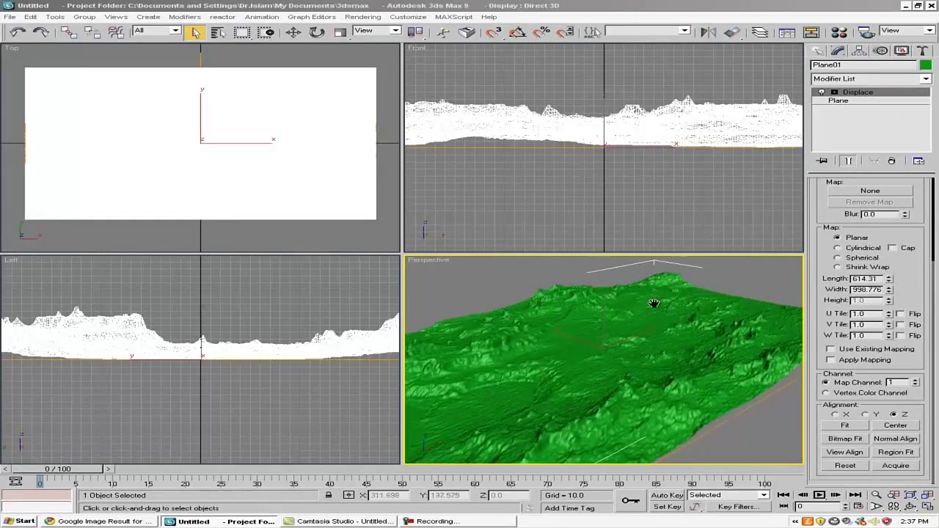
scroll(677, 269, "down", 2)
scroll(662, 291, "down", 1)
middle_click_drag(663, 292, 677, 320)
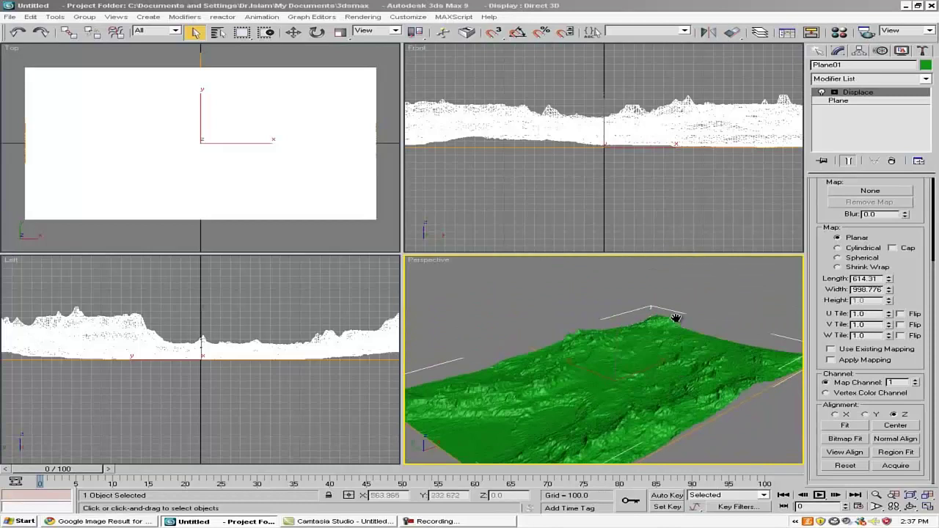
scroll(677, 321, "up", 1)
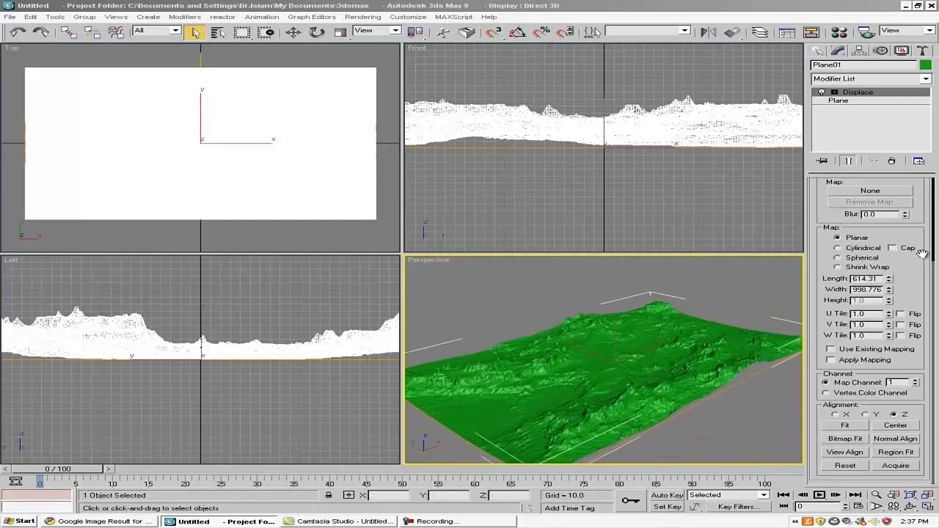
scroll(921, 253, "up", 5)
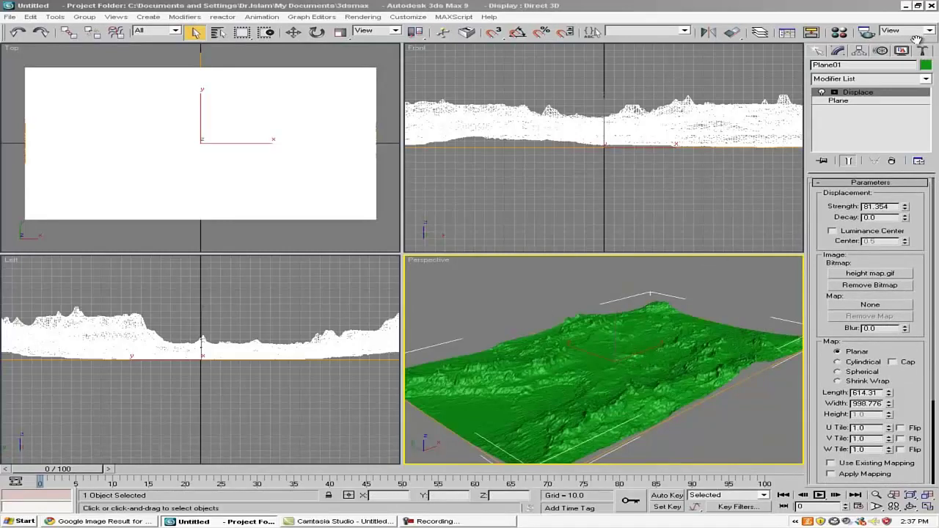
Quick-render the green terrain, close the frame window, and open the Material Editor with M
left_click(866, 31)
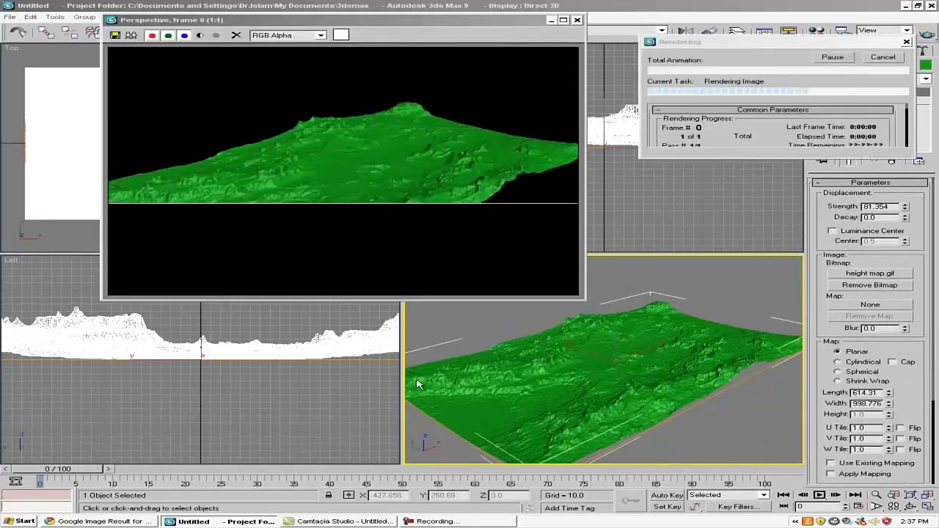
left_click(577, 21)
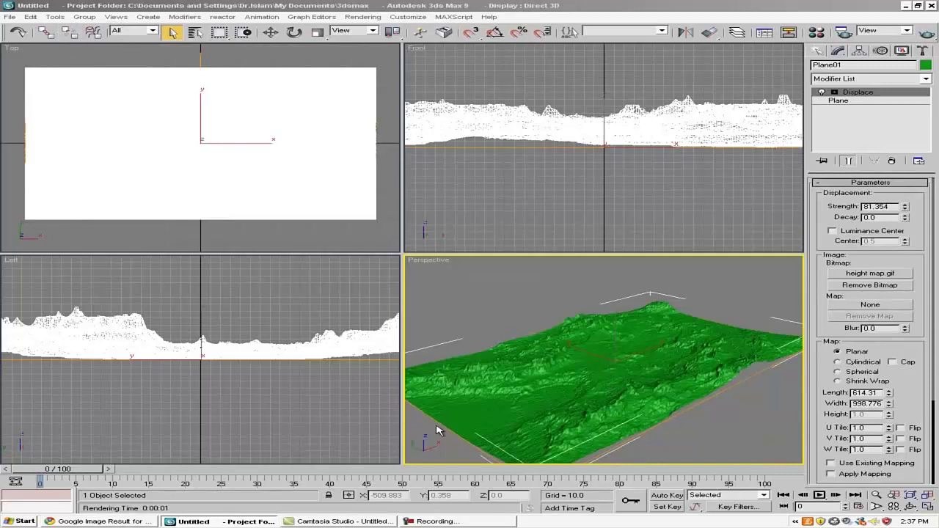
key("m")
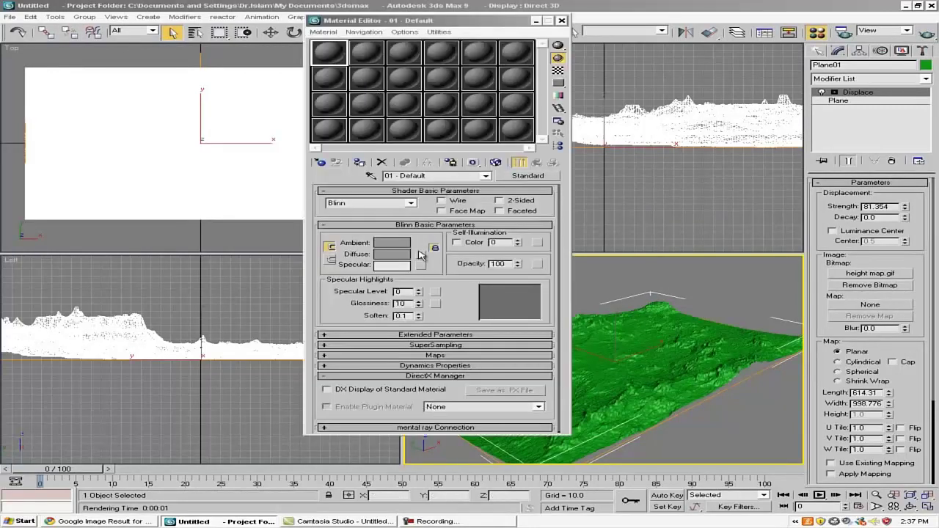
Give the Diffuse slot a Bitmap map and pick pitted_generic.0 from Contents > Bitmaps 2
left_click(421, 255)
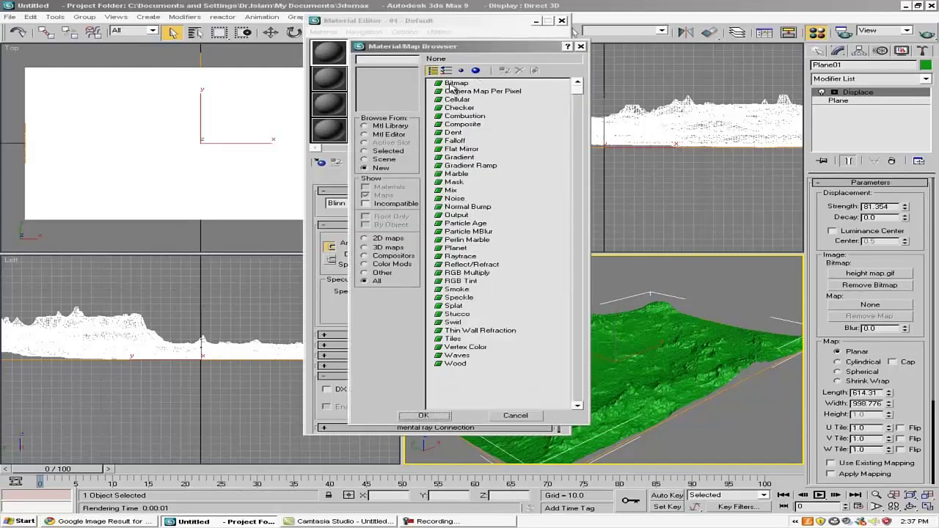
double_click(453, 83)
left_click(252, 92)
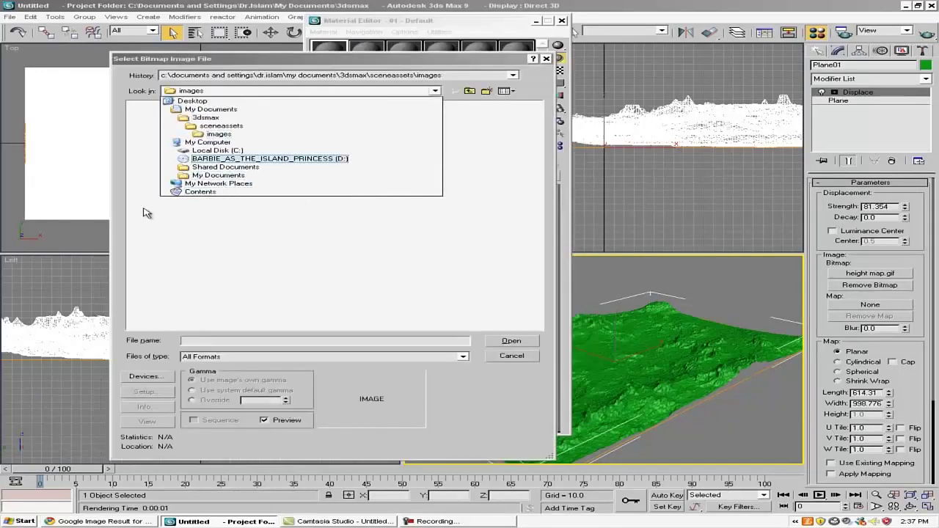
left_click(185, 191)
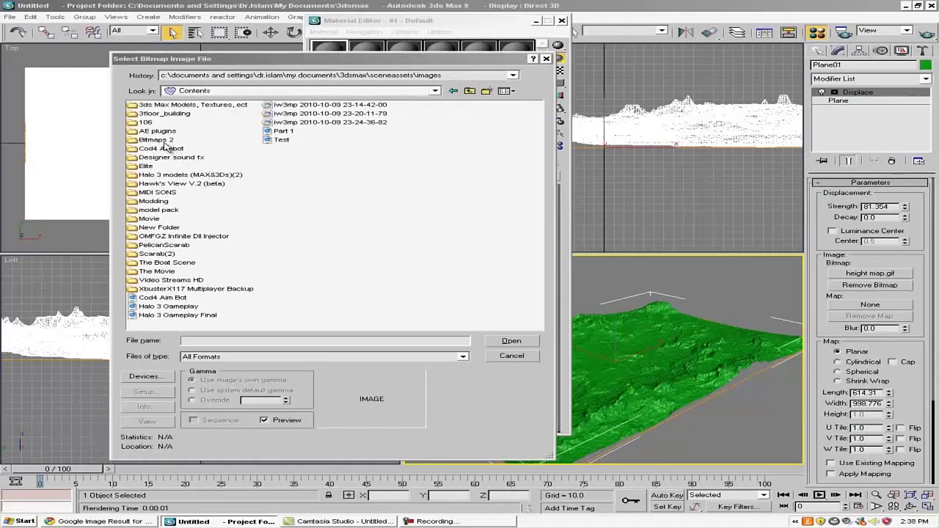
double_click(164, 141)
left_click_drag(204, 328, 379, 332)
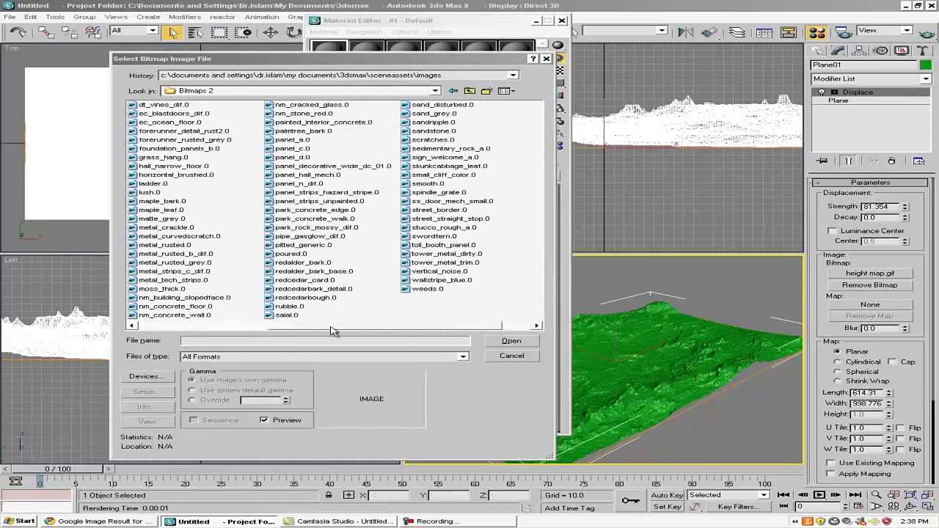
left_click(305, 297)
left_click(287, 245)
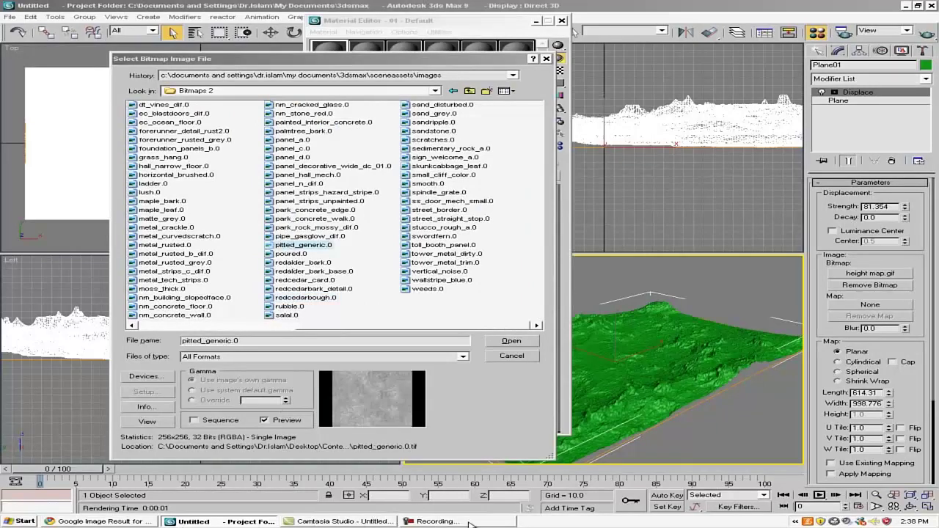
Search Google Images for 'ground texture', accepting the corrected spelling
left_click(141, 522)
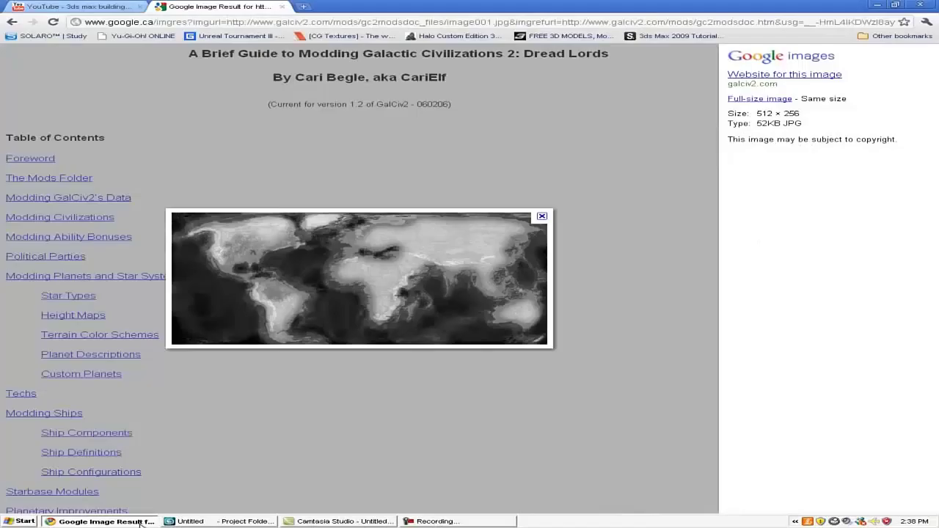
left_click(10, 22)
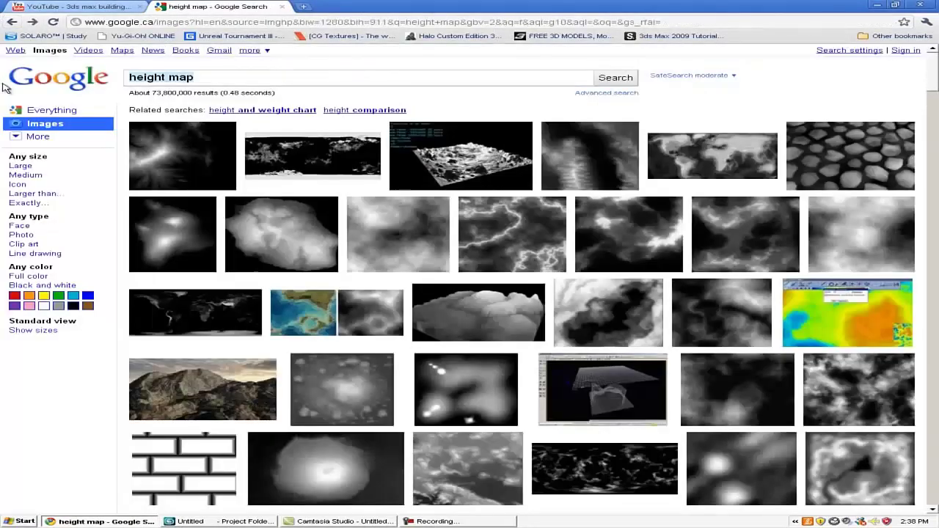
type("grouind ")
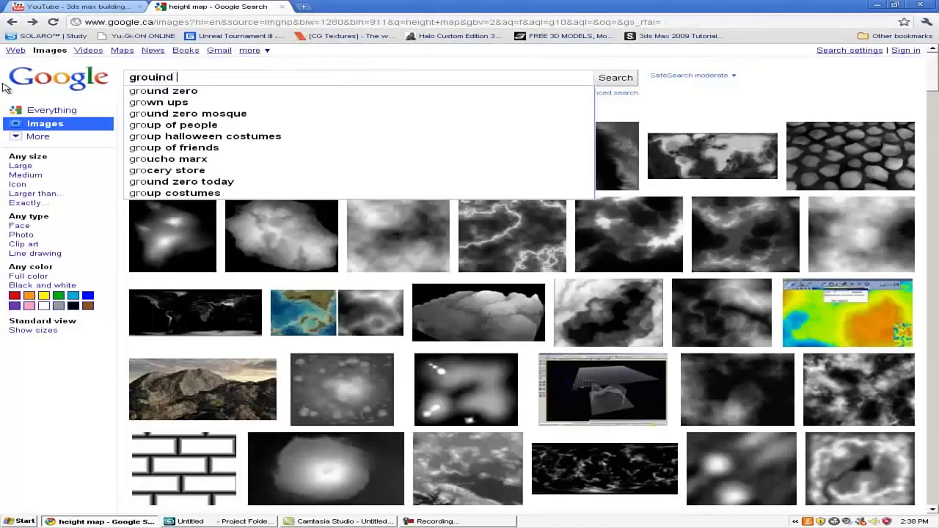
type("texture")
key("Return")
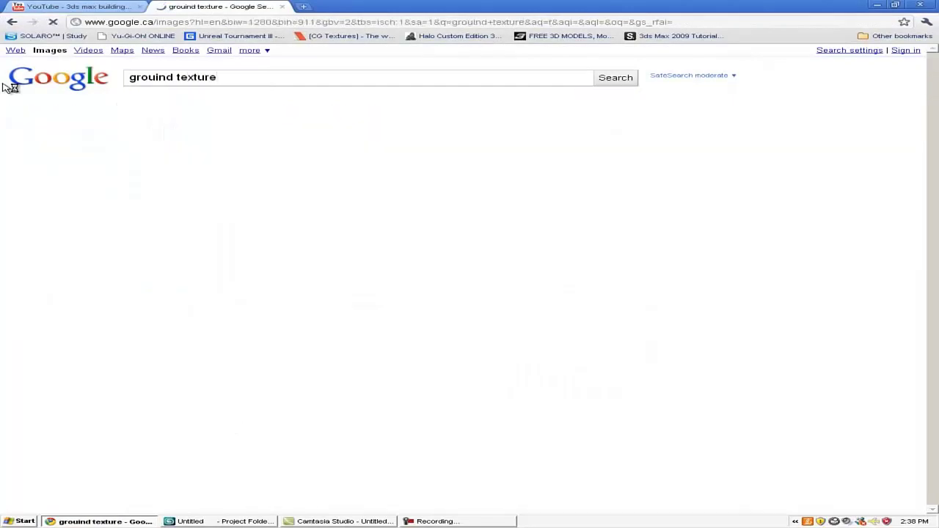
left_click(278, 110)
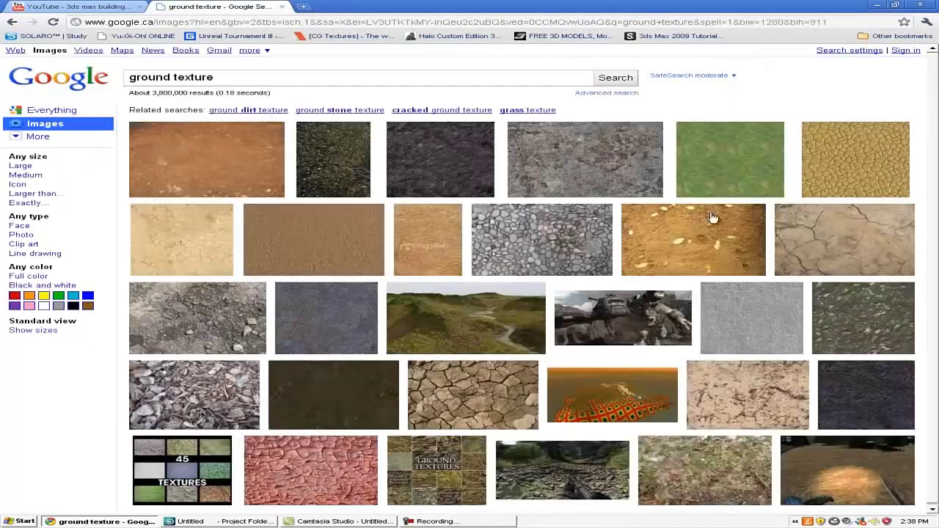
Browse the ground texture thumbnails, then return to 3ds Max's Select Bitmap Image File dialog
scroll(825, 260, "down", 3)
scroll(821, 268, "up", 3)
scroll(822, 267, "down", 4)
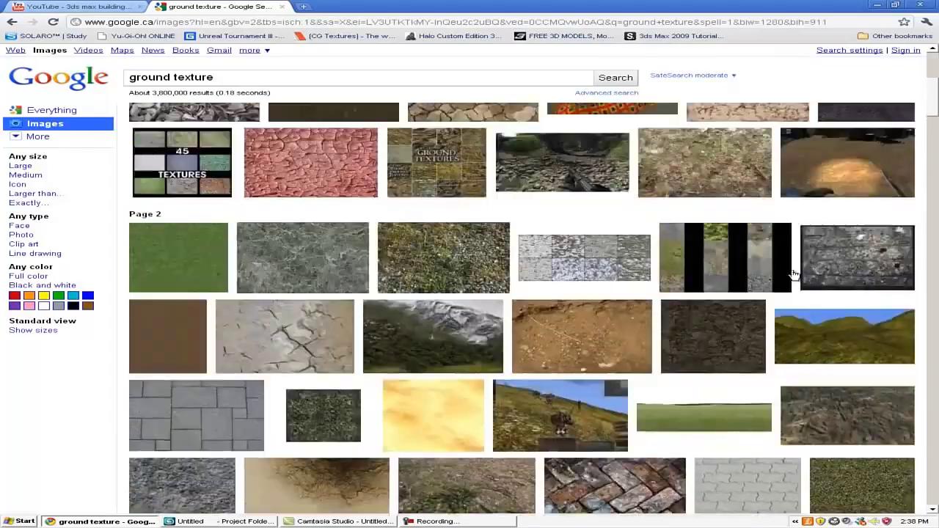
scroll(800, 272, "down", 1)
scroll(794, 273, "down", 3)
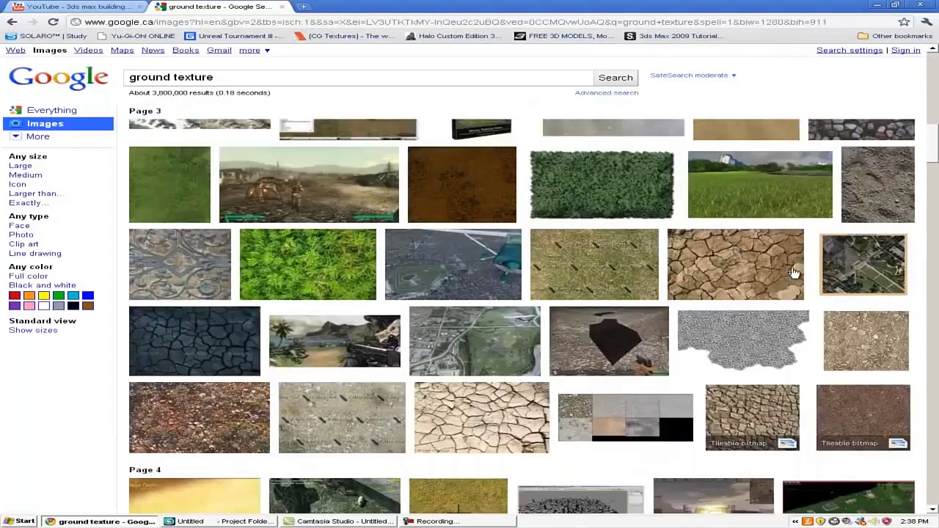
scroll(796, 273, "up", 2)
scroll(786, 277, "up", 1)
scroll(783, 277, "up", 1)
scroll(558, 367, "up", 5)
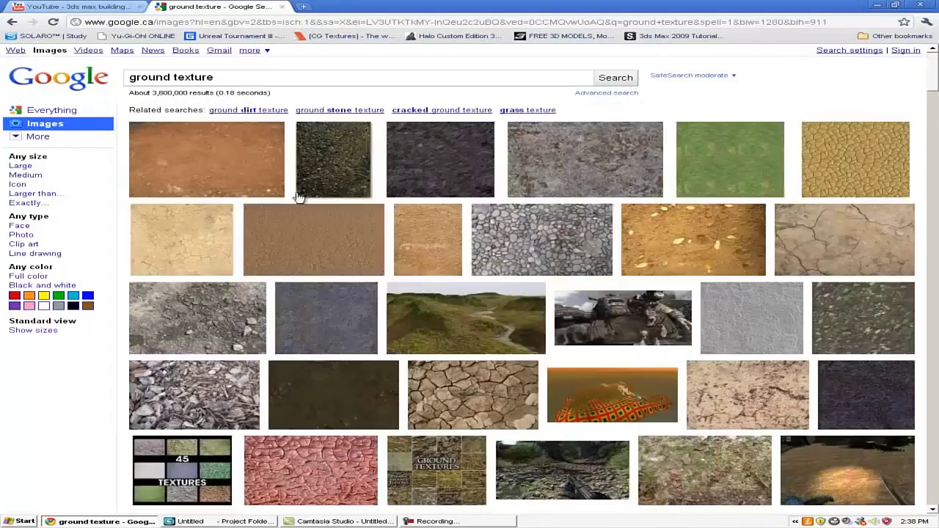
mouse_move(584, 160)
right_click(594, 141)
left_click(151, 6)
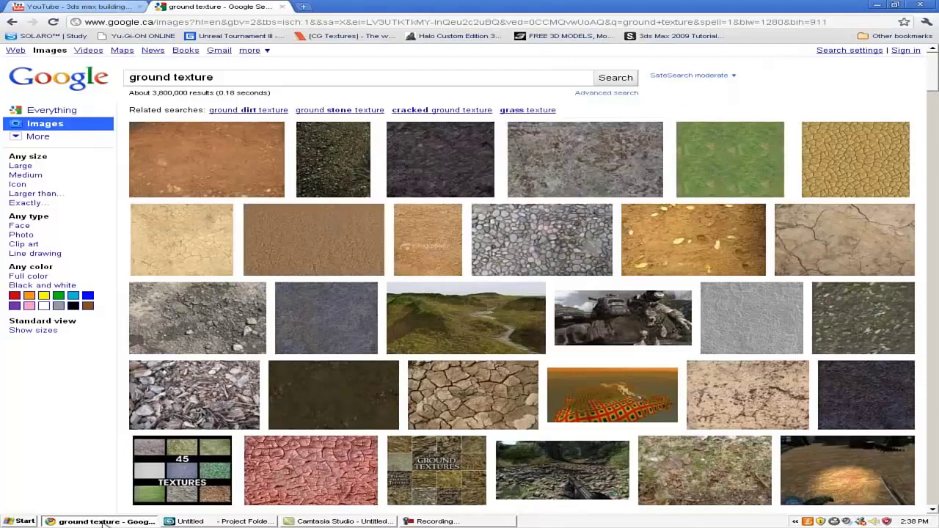
left_click(221, 521)
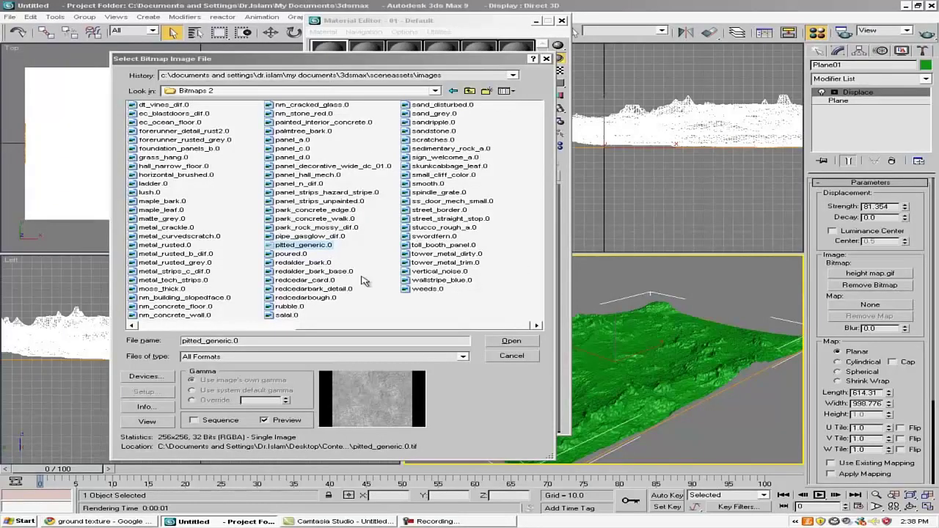
Load park_rock_mossy_dif.0 as the diffuse bitmap and move the Material Editor aside
left_click(343, 218)
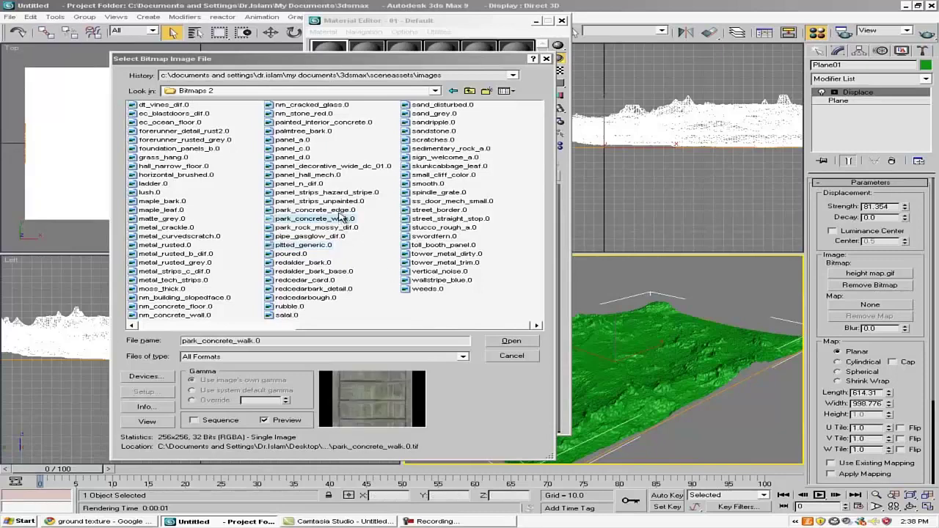
left_click(342, 211)
left_click(341, 228)
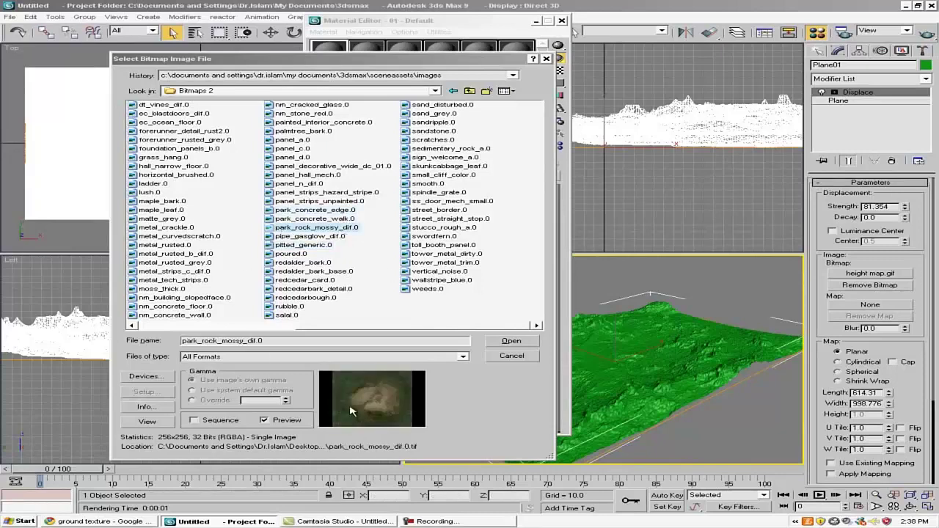
left_click(519, 345)
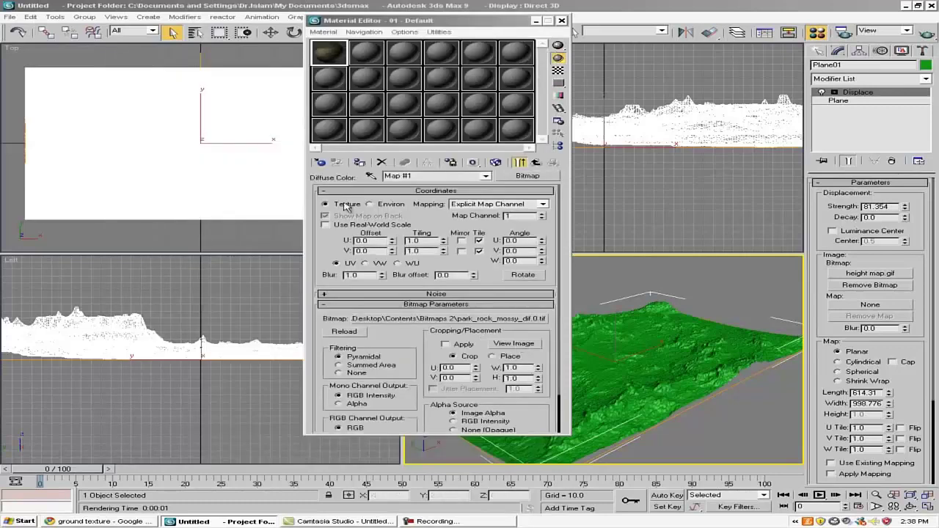
left_click_drag(381, 20, 203, 8)
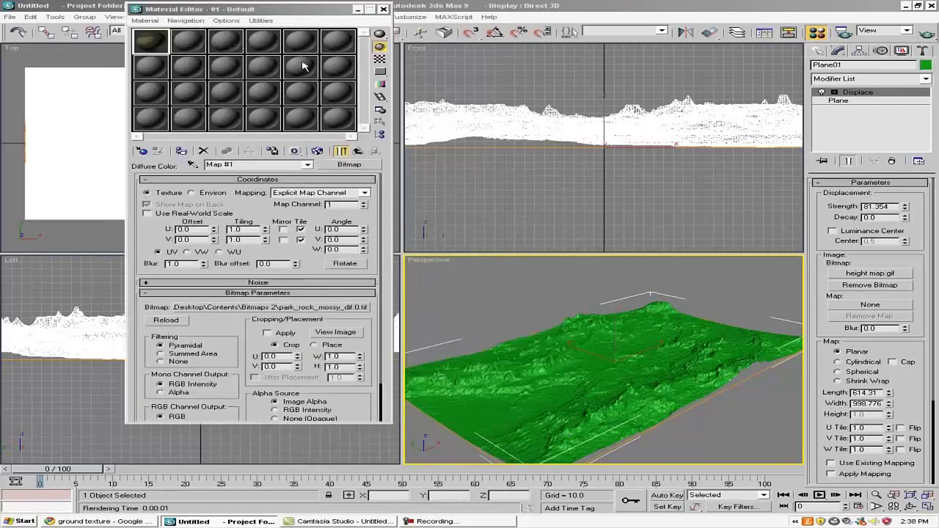
mouse_move(587, 347)
middle_mouse_down()
mouse_move(596, 354)
mouse_move(594, 329)
middle_mouse_up()
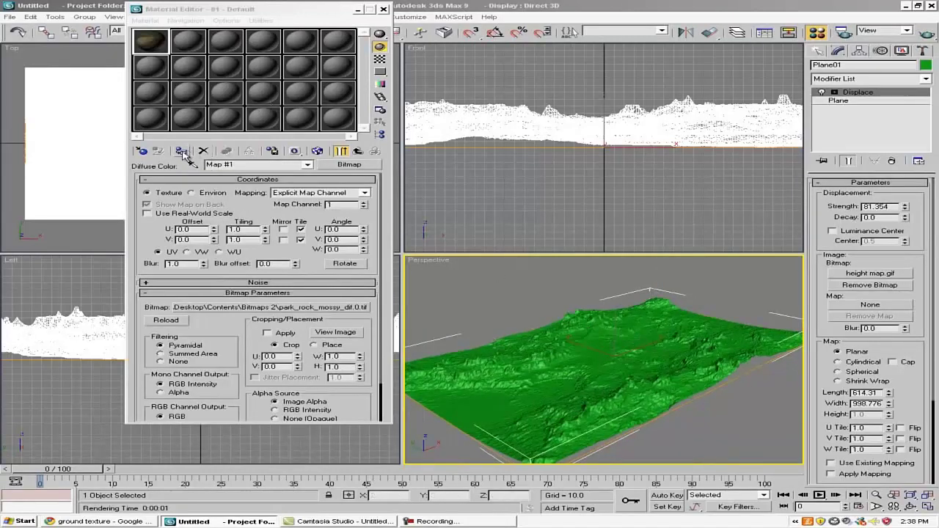
Assign the mossy rock material to Plane01, show its map in the viewport, and close the editor
left_click(181, 151)
scroll(703, 358, "up", 5)
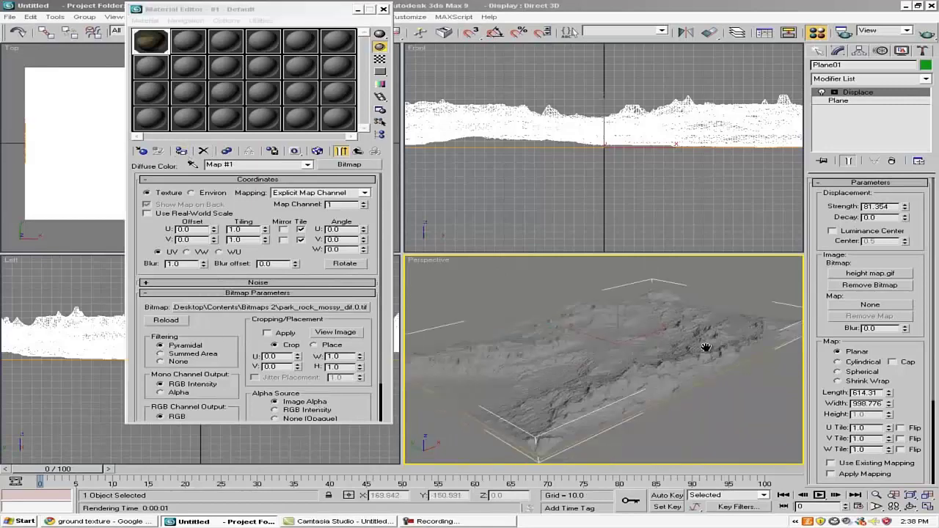
mouse_move(703, 358)
middle_mouse_down()
mouse_move(719, 326)
mouse_move(703, 344)
middle_mouse_up()
scroll(719, 326, "down", 5)
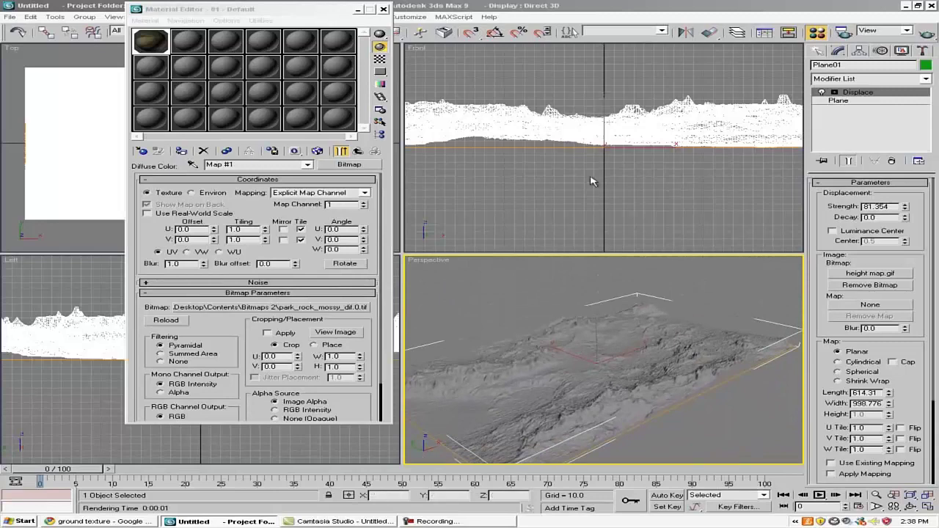
middle_click_drag(572, 132, 570, 126)
middle_click(625, 313)
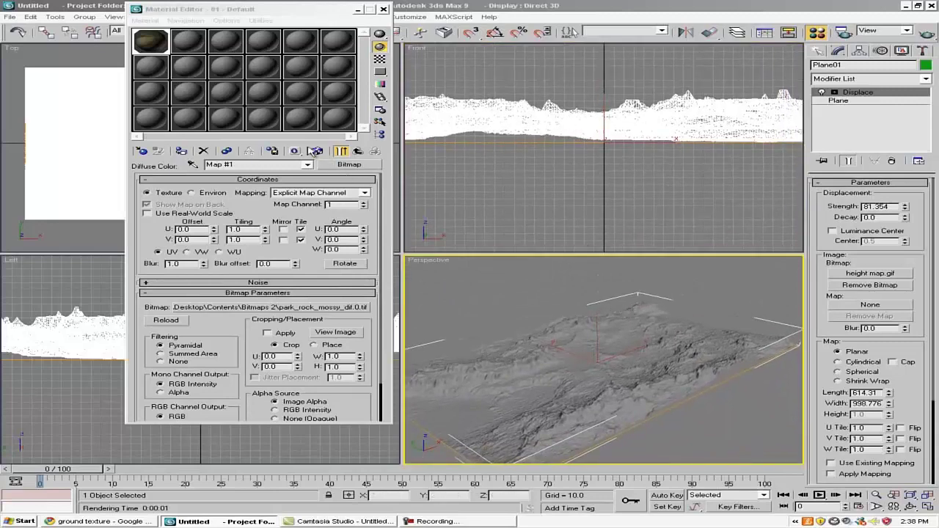
left_click(319, 152)
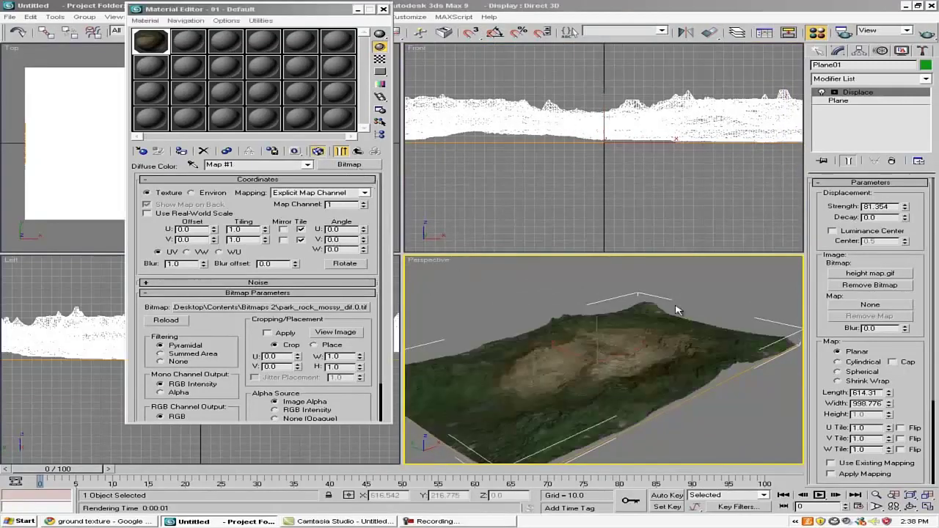
mouse_move(676, 310)
middle_mouse_down("alt")
mouse_move(646, 304)
mouse_move(610, 325)
middle_mouse_up("alt")
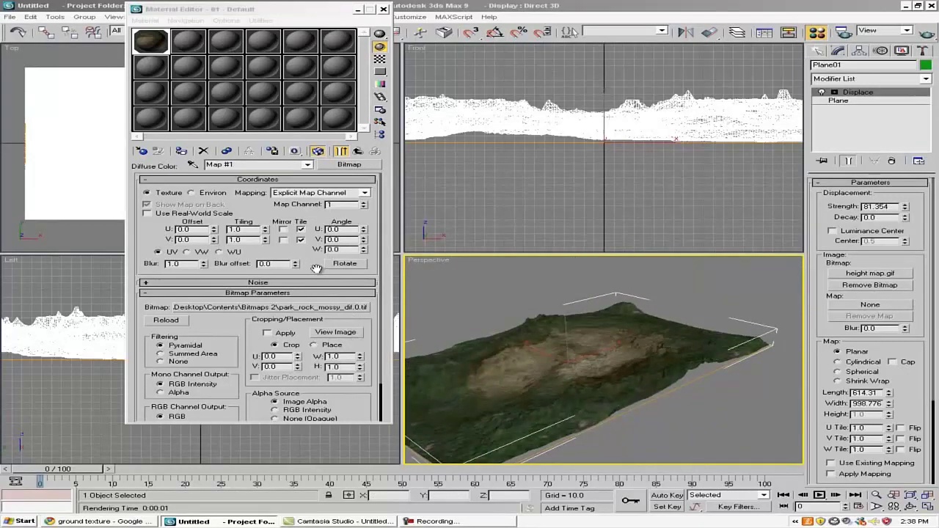
mouse_move(315, 270)
left_mouse_down()
mouse_move(317, 205)
mouse_move(301, 244)
left_mouse_up()
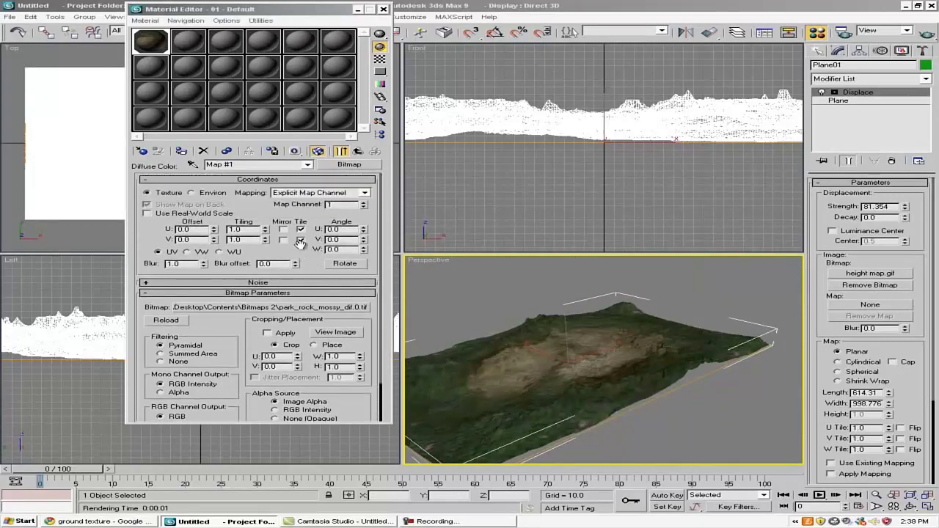
left_click(384, 10)
scroll(698, 308, "up", 3)
Render the mossy-rock terrain, then reframe the viewport to show the whole plane
scroll(692, 317, "up", 3)
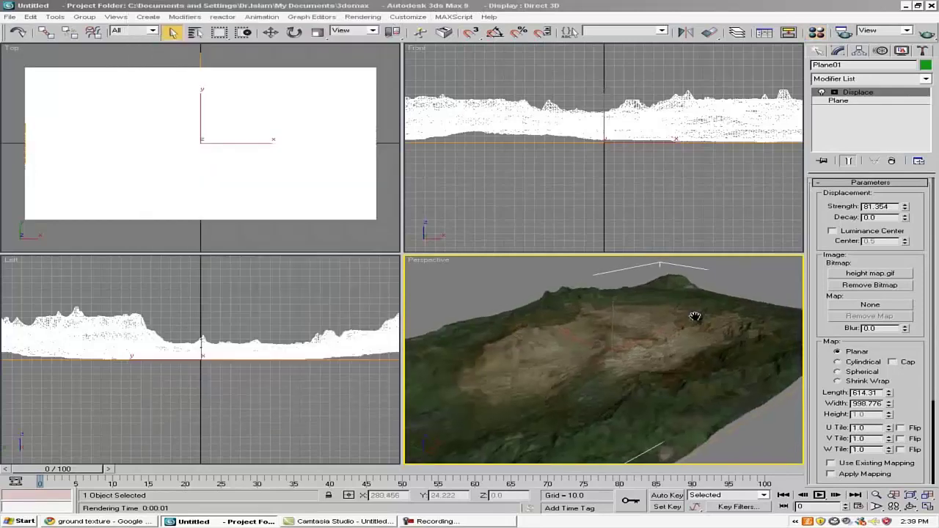
left_click(929, 39)
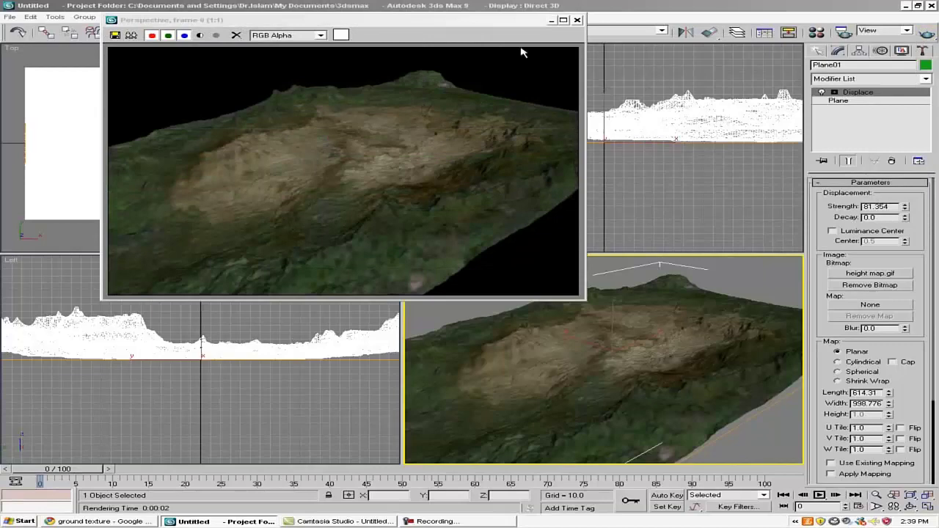
left_click(577, 20)
scroll(624, 286, "down", 3)
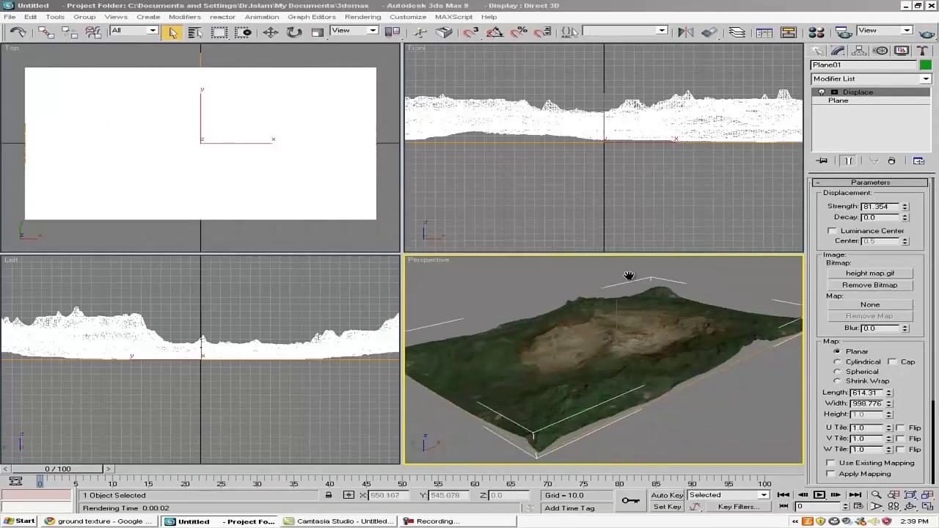
middle_click_drag(628, 275, 624, 279)
scroll(614, 299, "down", 2)
scroll(614, 299, "down", 1)
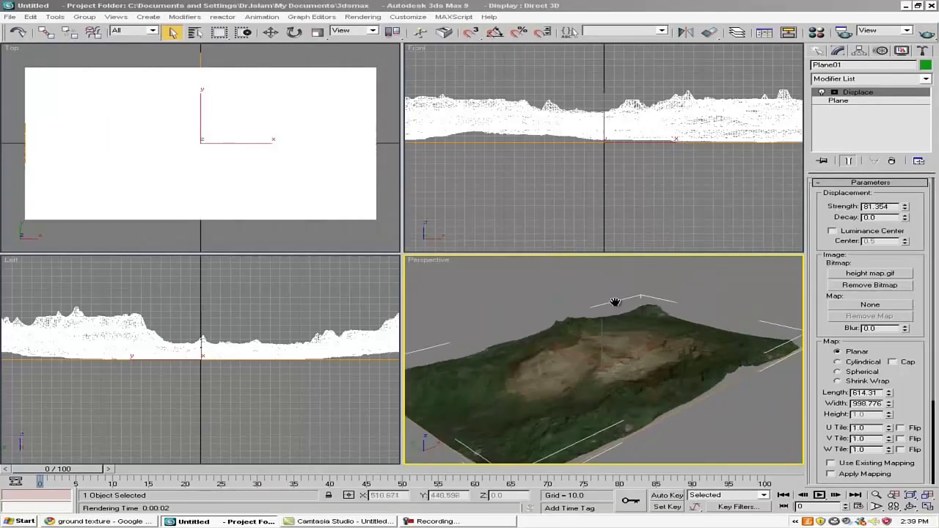
scroll(610, 297, "down", 1)
scroll(612, 302, "up", 2)
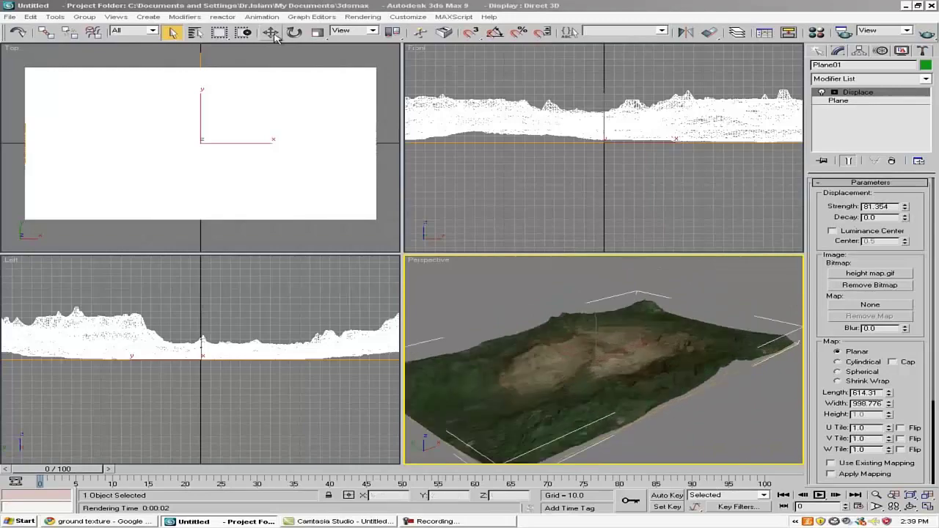
Scale Plane01 uniformly to about 269% and render the perspective view again
left_click(318, 33)
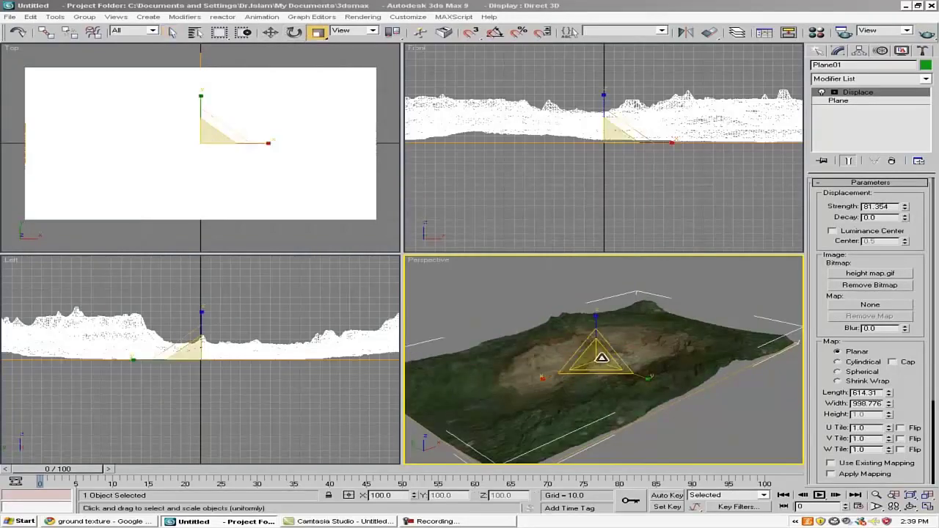
mouse_move(603, 354)
left_mouse_down()
mouse_move(678, 258)
mouse_move(692, 325)
left_mouse_up()
middle_click_drag(692, 325, 691, 319)
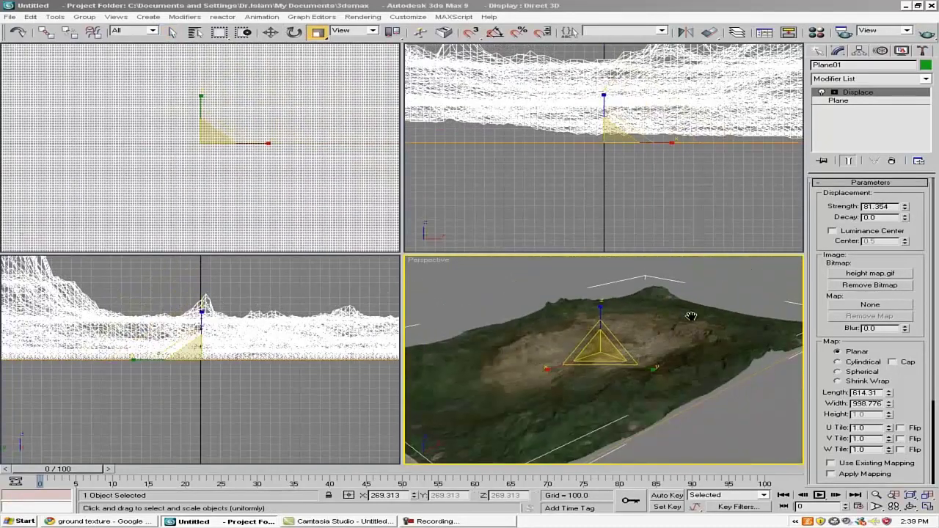
left_click(928, 34)
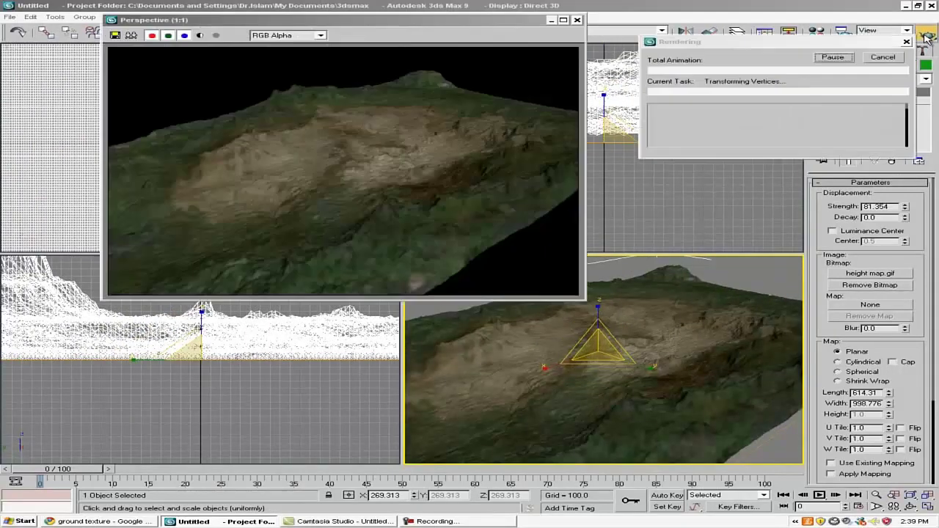